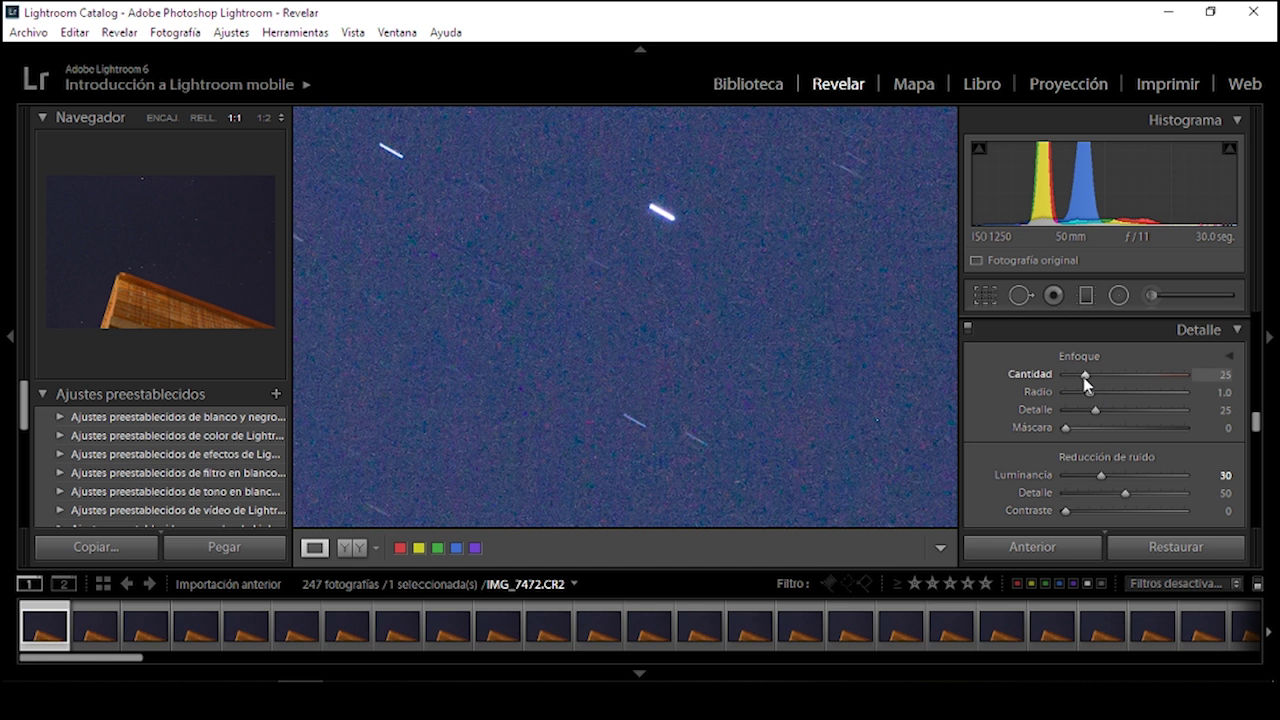
Set the photo's sharpening amount to 35 and its sharpening mask to 90, previewing the mask while adjusting it
click(1203, 377)
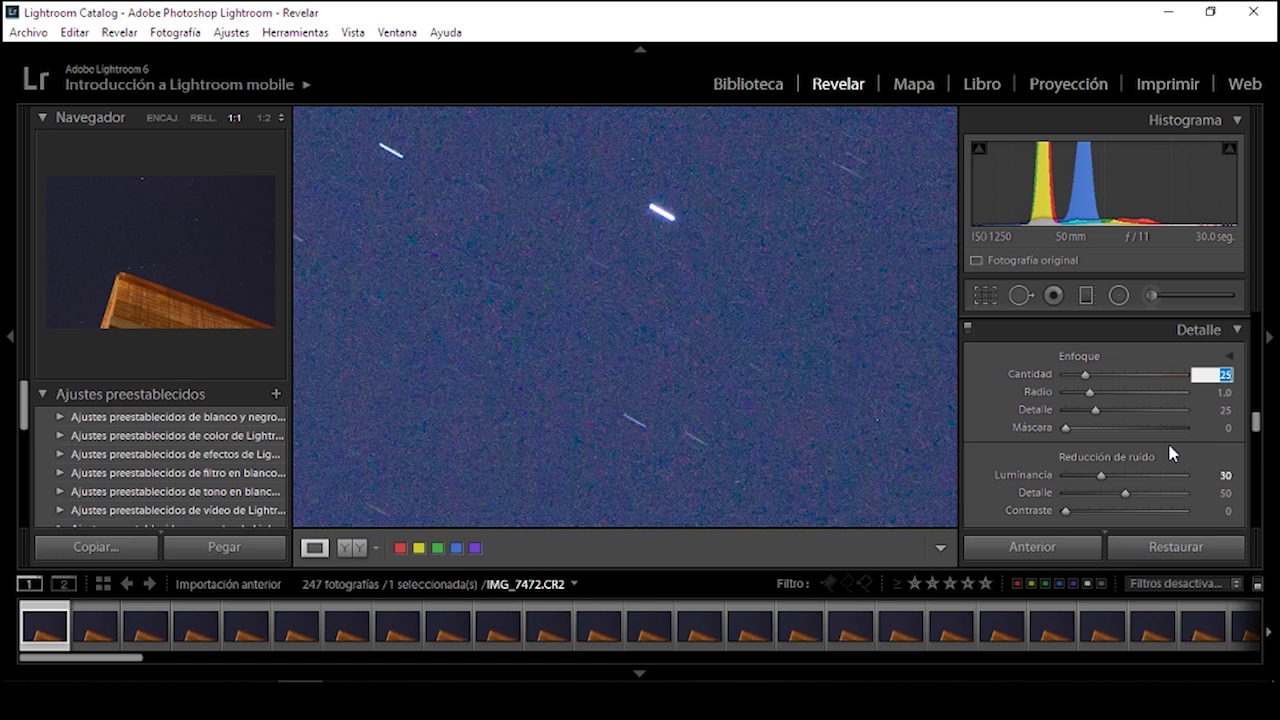
text(35)
click(1066, 430)
key(alt)
alt+click(1066, 430)
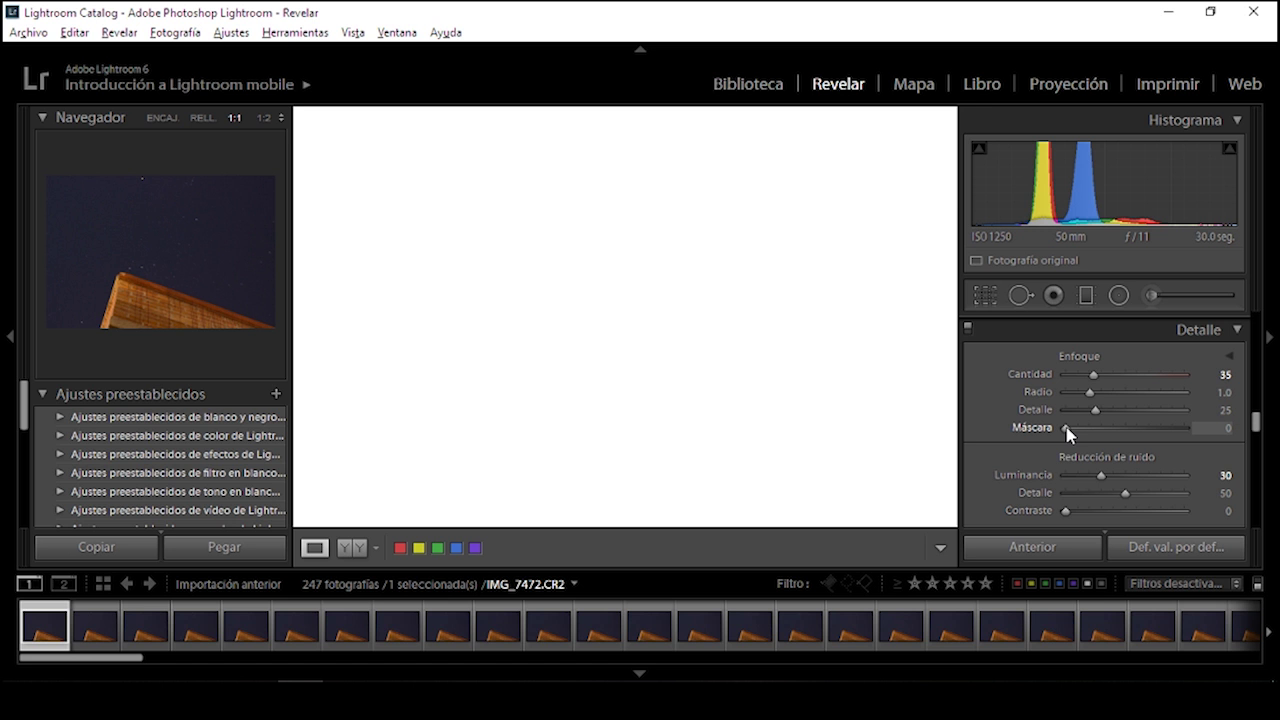
drag(1073, 427, 1150, 430)
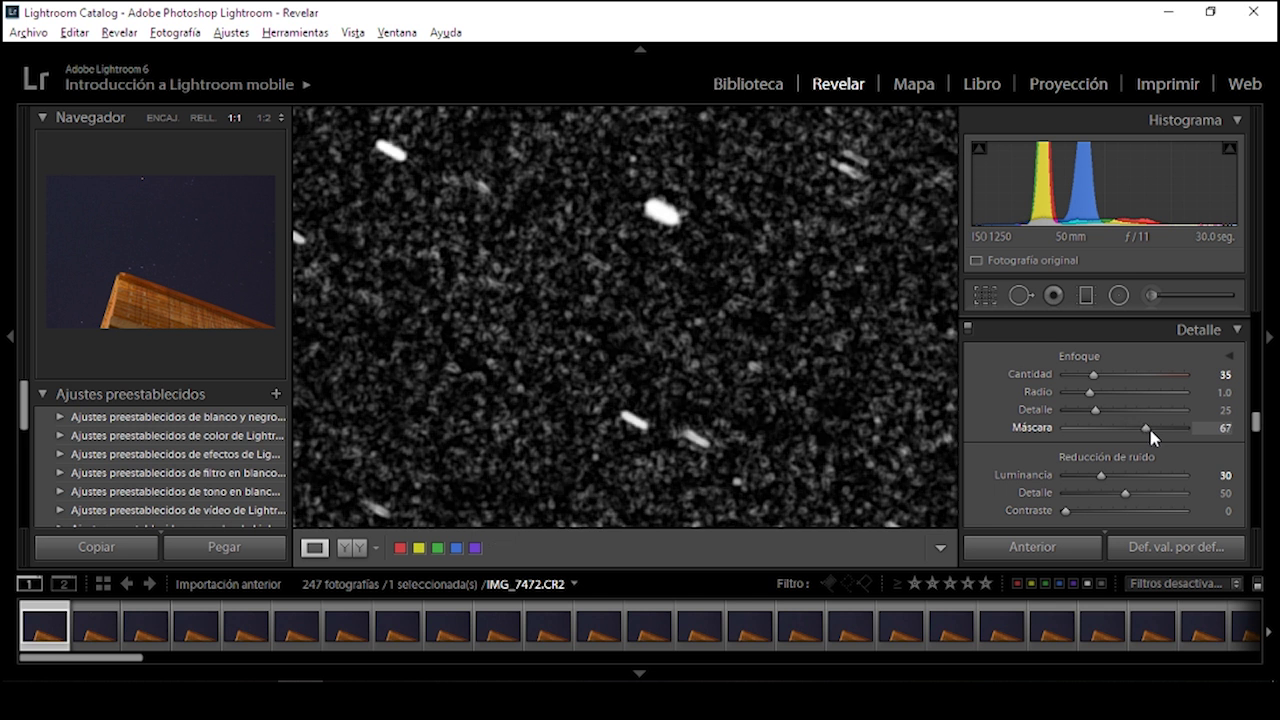
drag(1150, 436, 1177, 432)
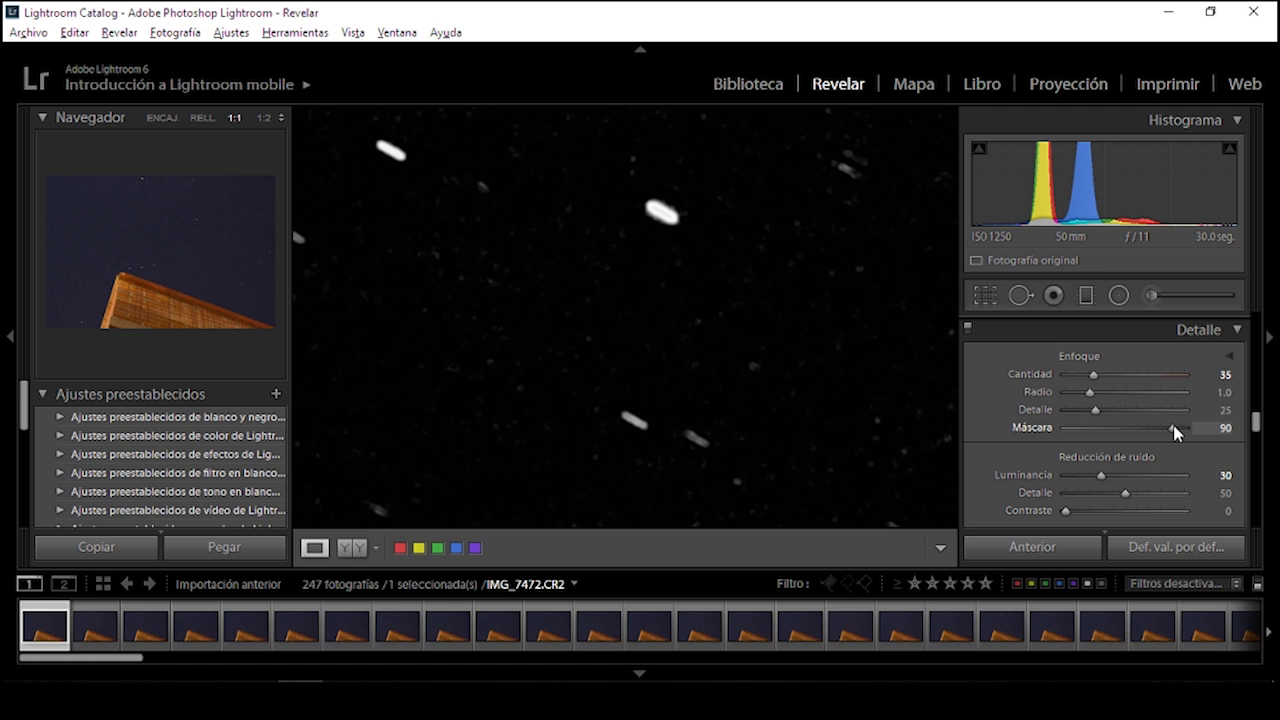
drag(1176, 432, 1172, 430)
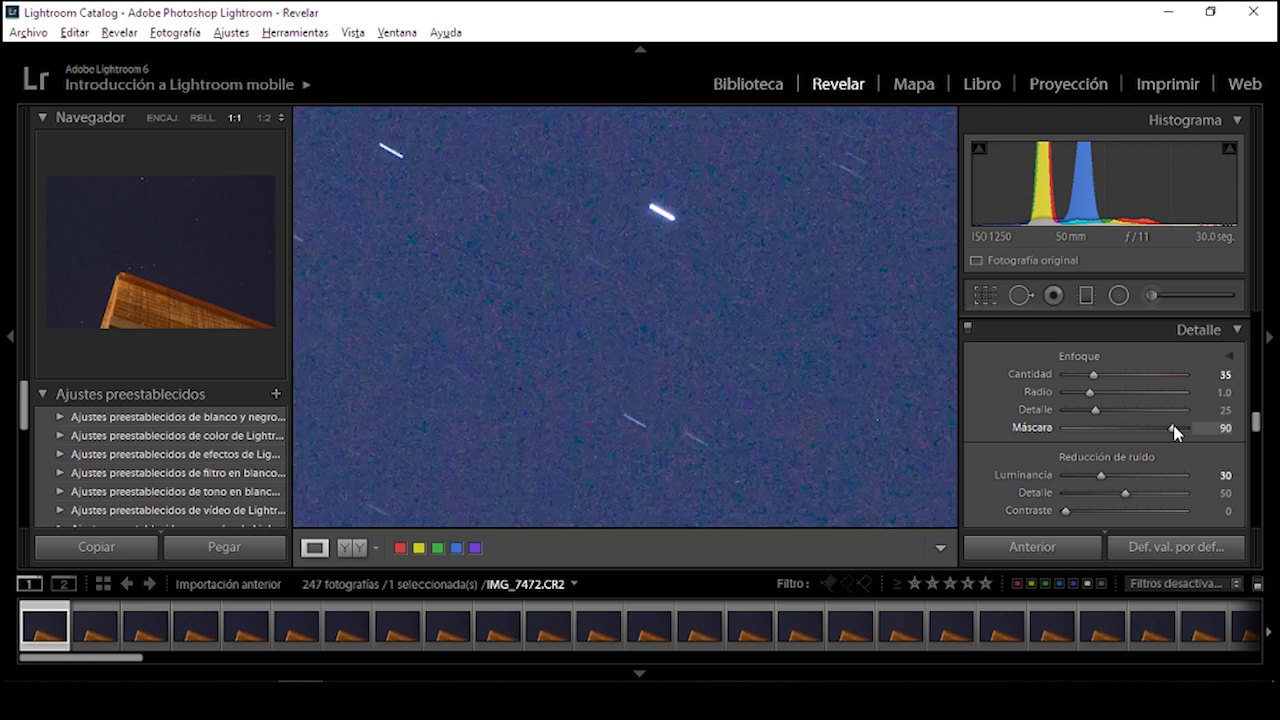
Fit the whole photo in the view and set its clarity to +10
click(642, 260)
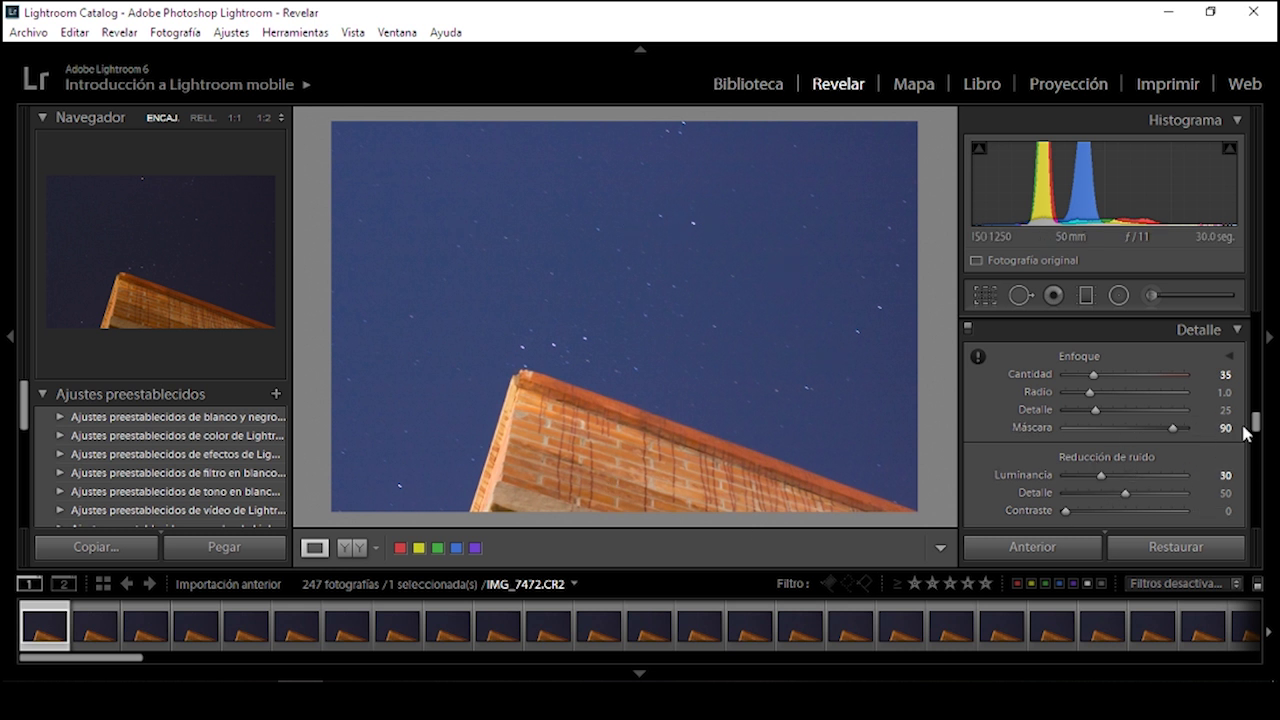
drag(1257, 428, 1258, 338)
drag(1127, 444, 1220, 443)
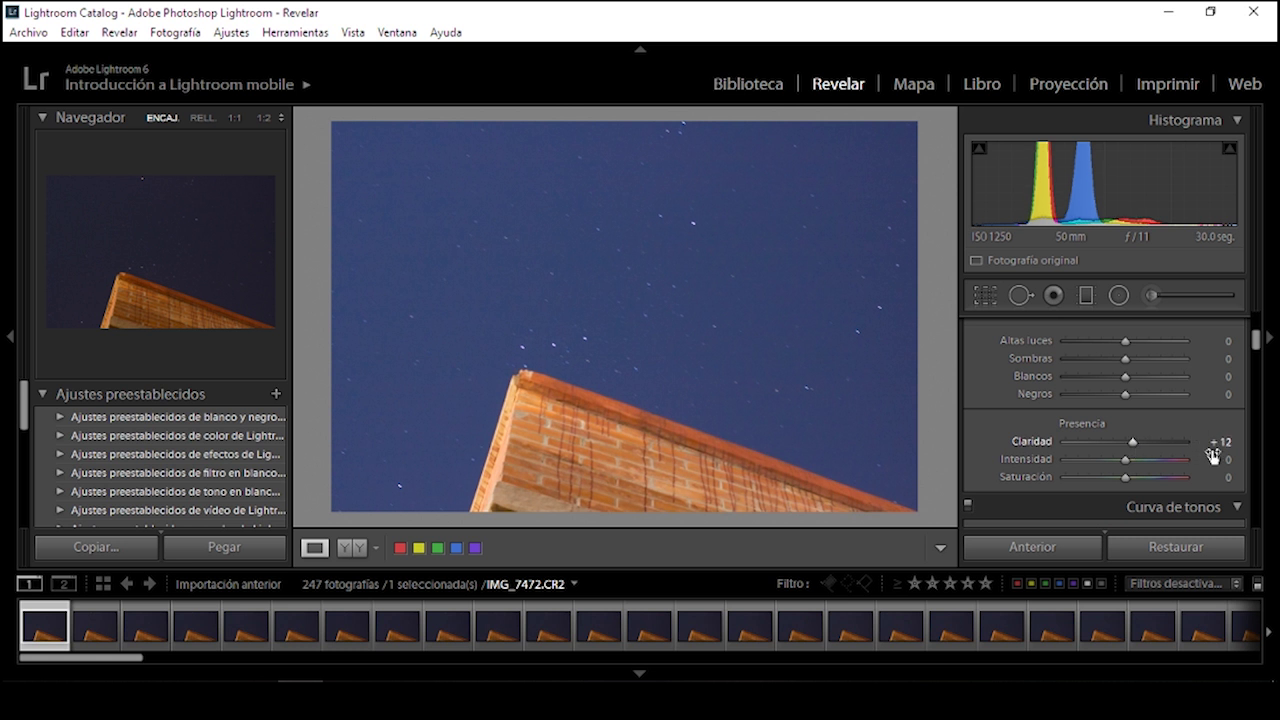
click(1212, 446)
text(10)
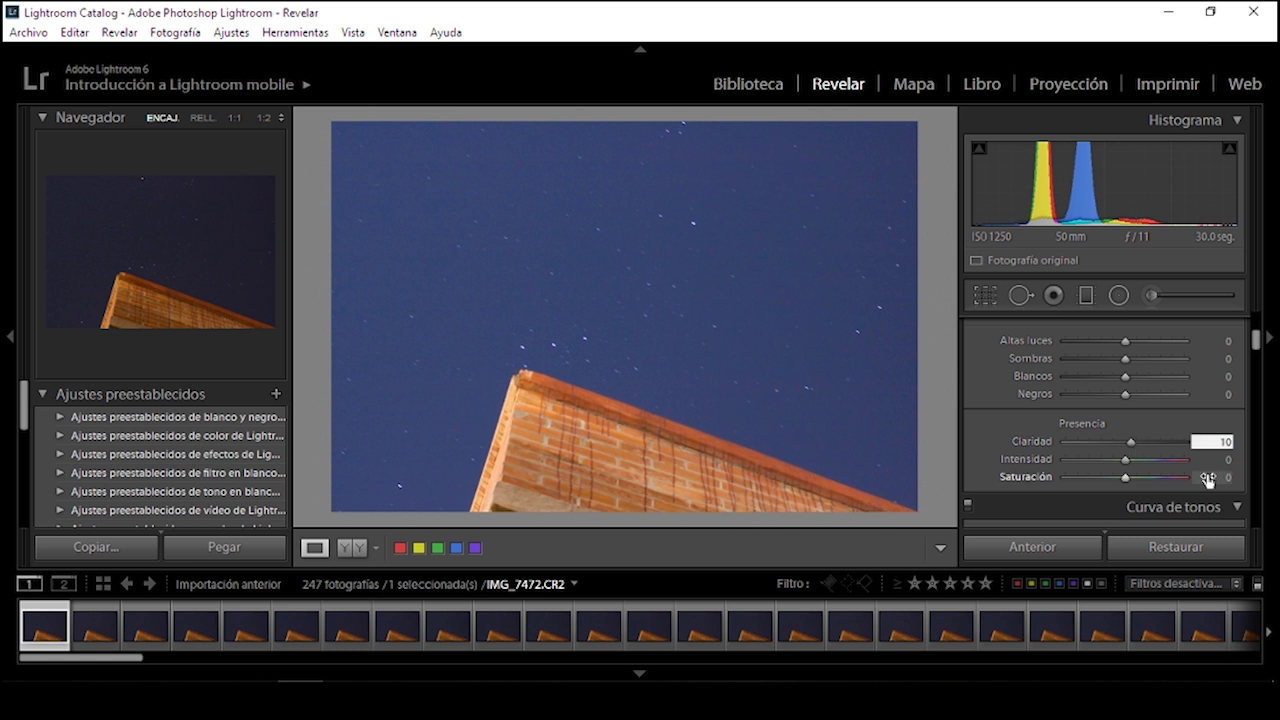
Set the photo's whites to +35 and highlights to +20
click(1126, 378)
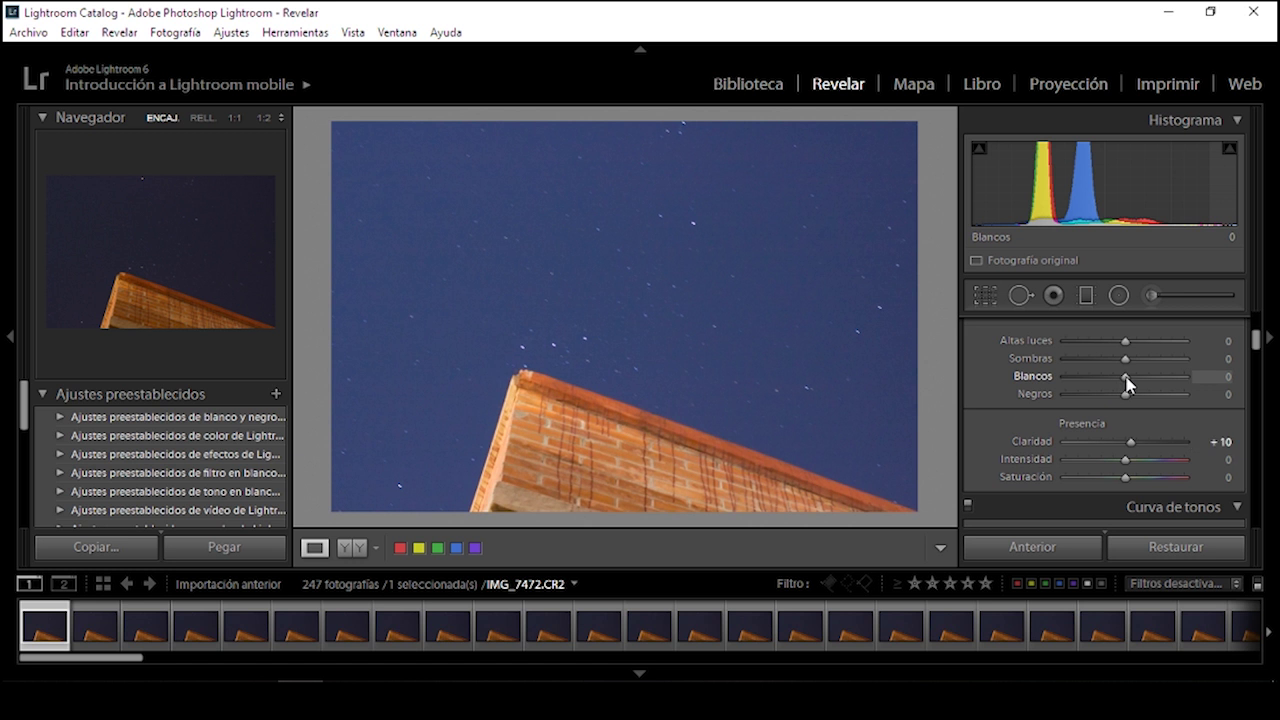
drag(1126, 380, 1147, 389)
click(1210, 377)
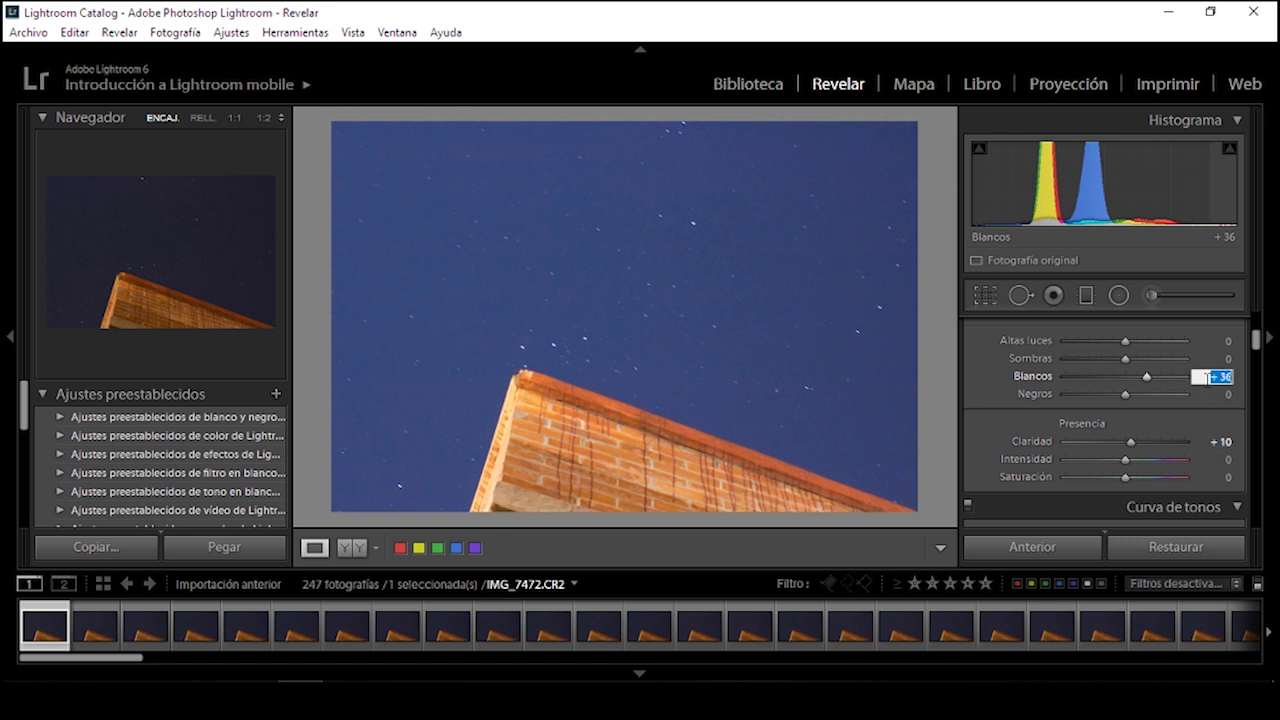
key(BackSpace)
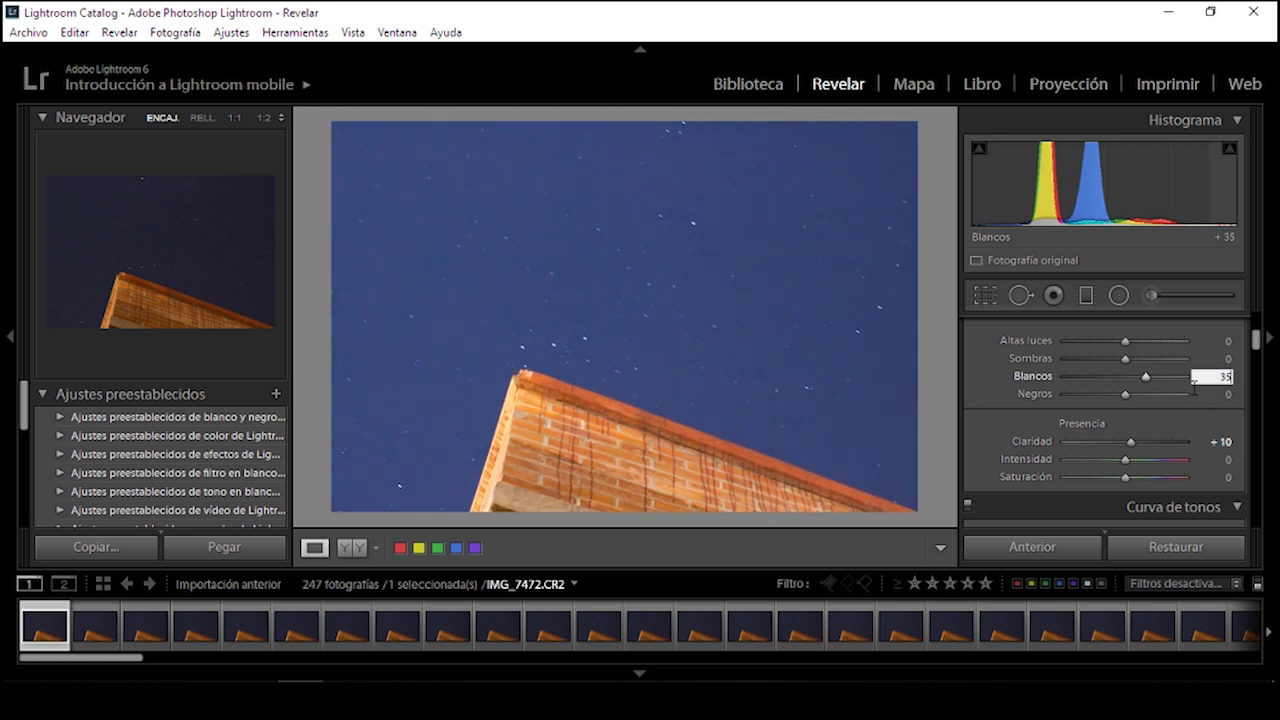
text(35)
key(Return)
click(1137, 343)
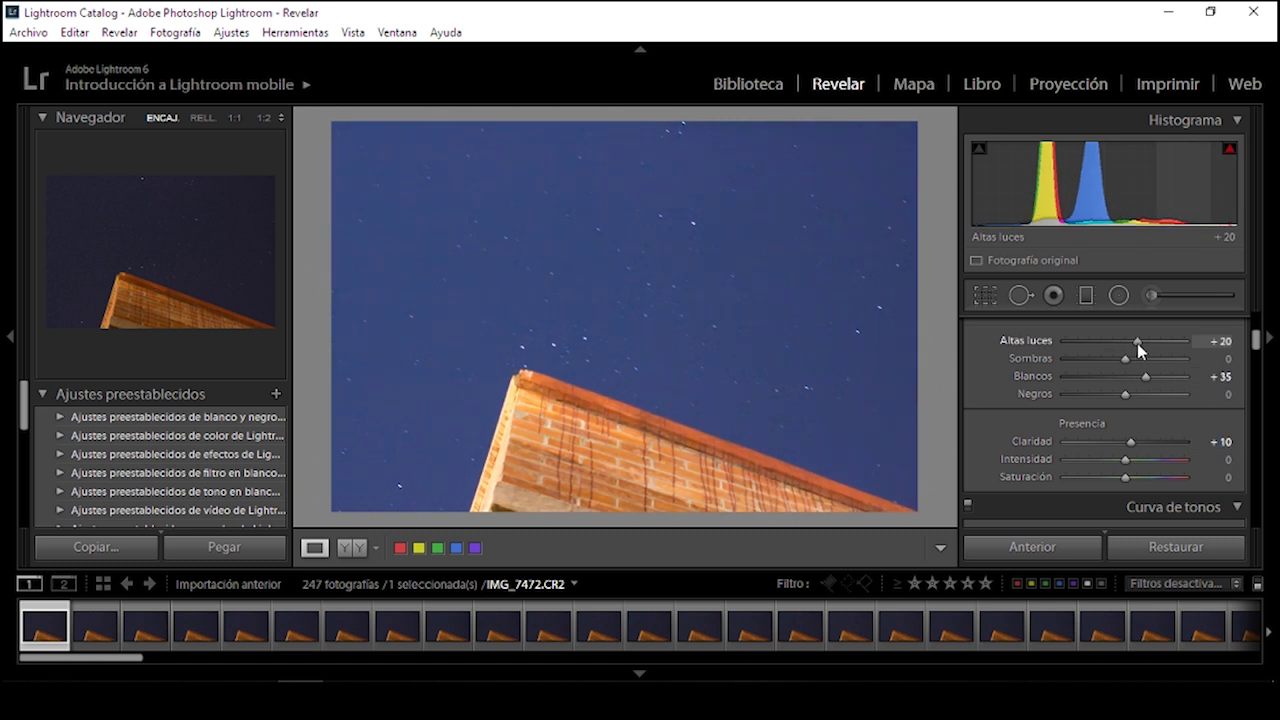
Set the photo's blacks to -35
click(1124, 397)
drag(1123, 397, 1104, 399)
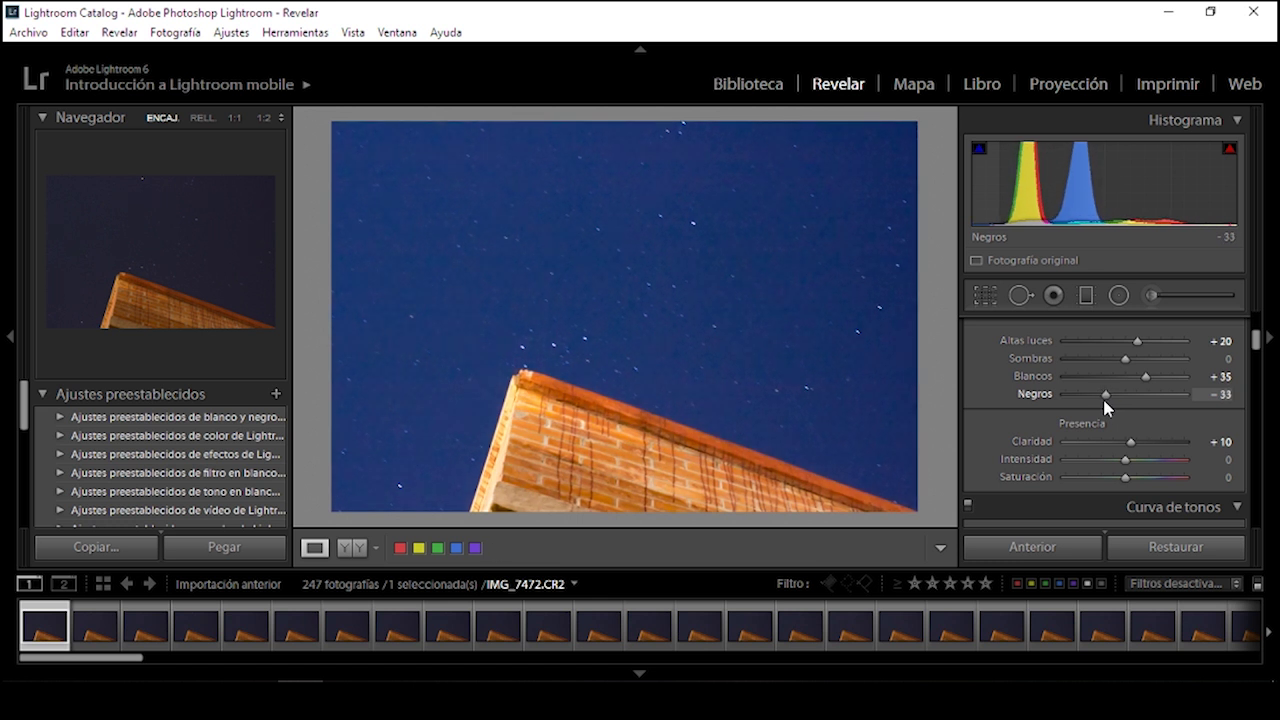
click(1208, 395)
text(-35)
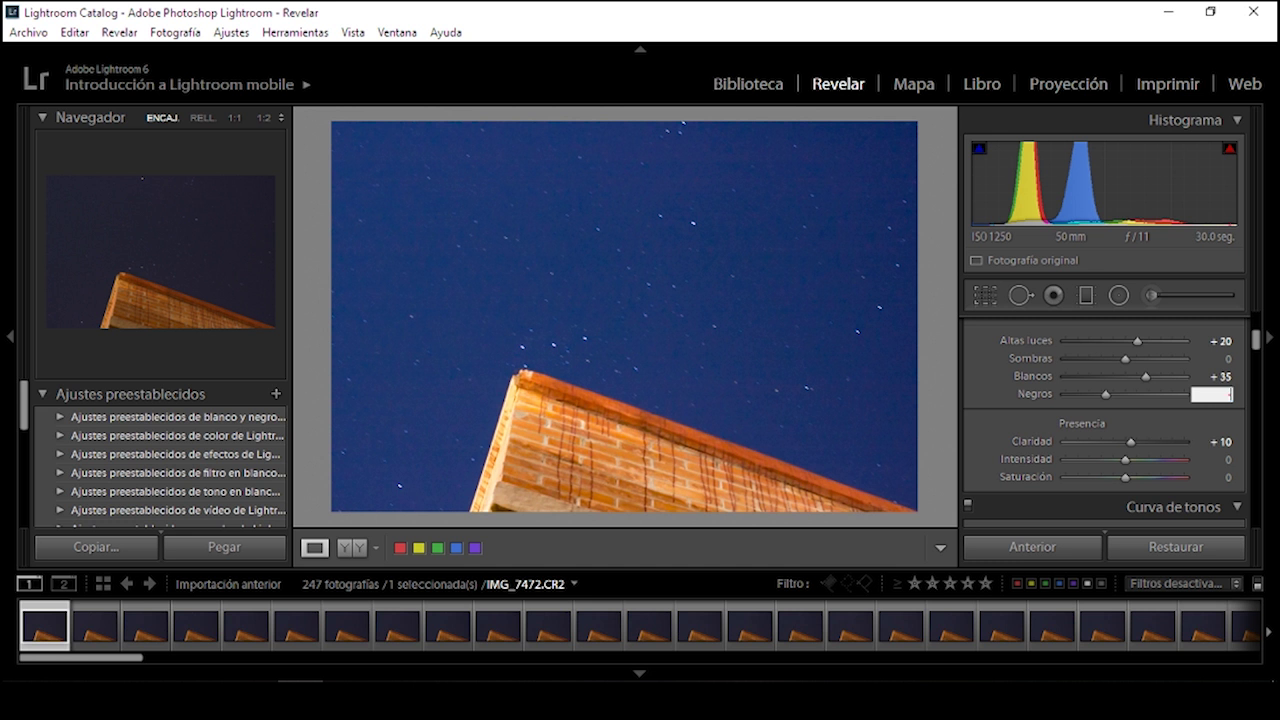
key(Return)
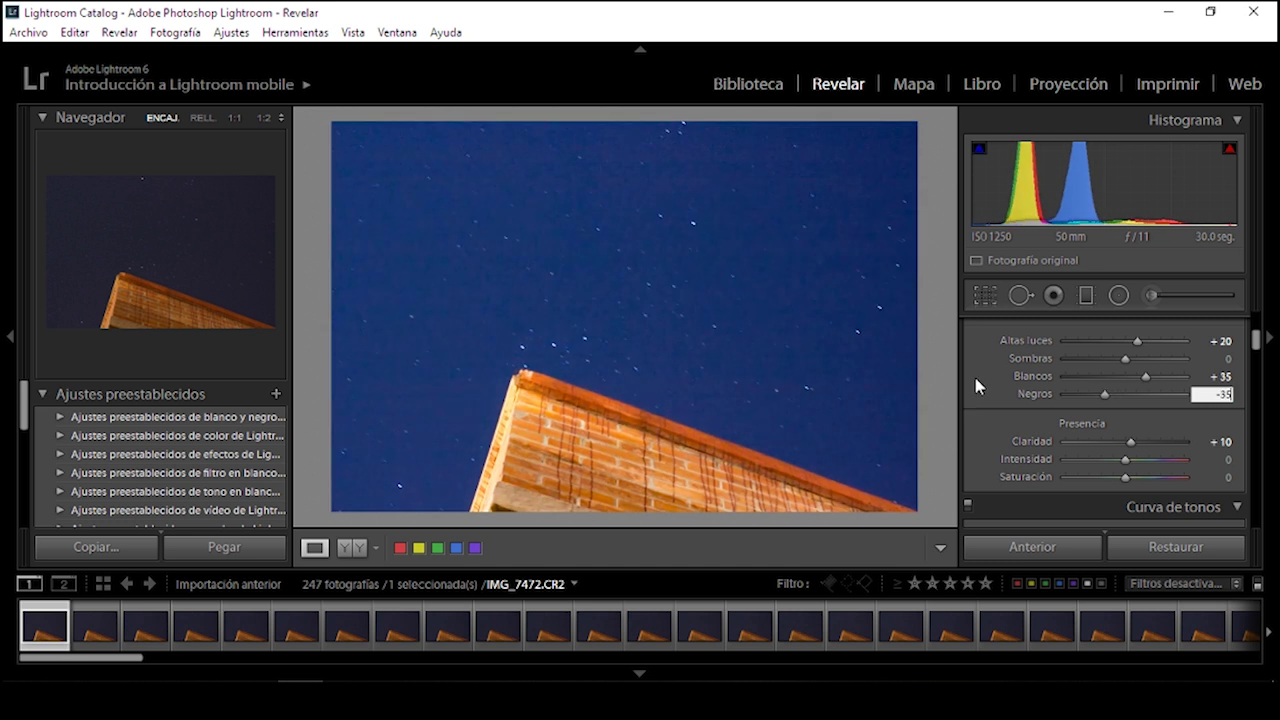
Select all photos from the first to the second-to-last and synchronize the edited photo's develop settings to them, keeping the offered setting categories
drag(1258, 345, 1258, 332)
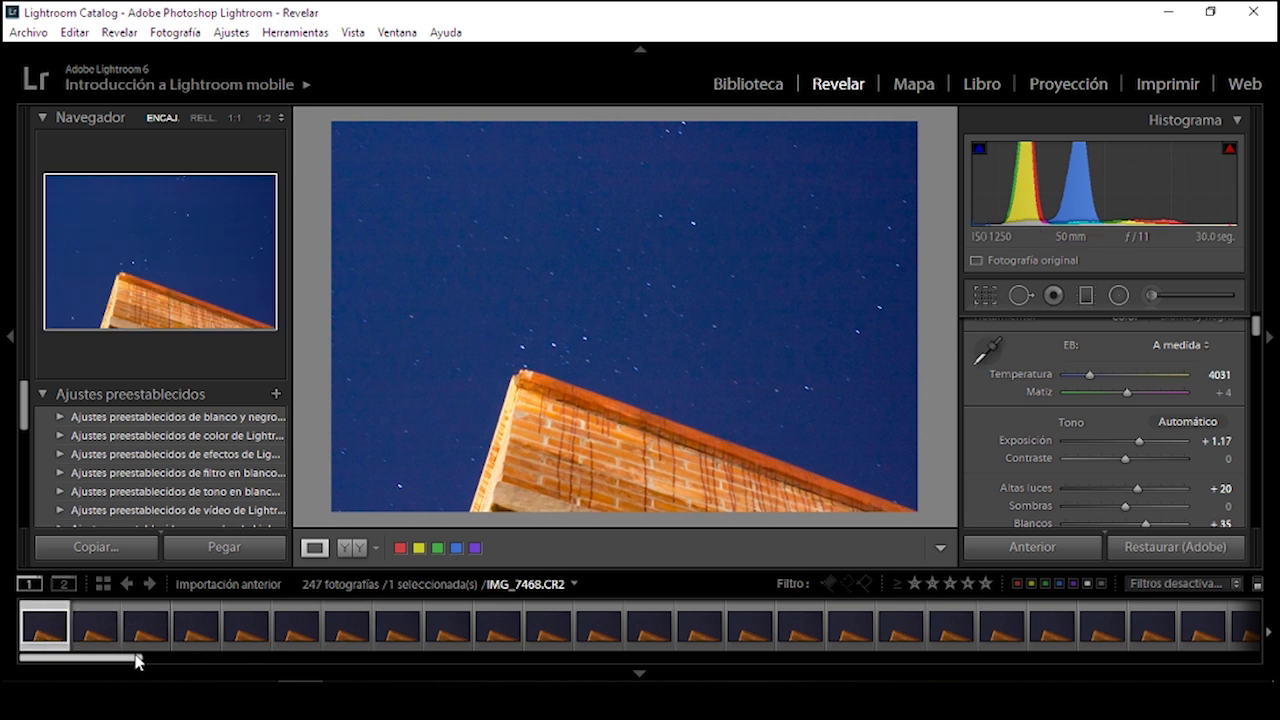
drag(131, 660, 1252, 668)
shift+click(1184, 646)
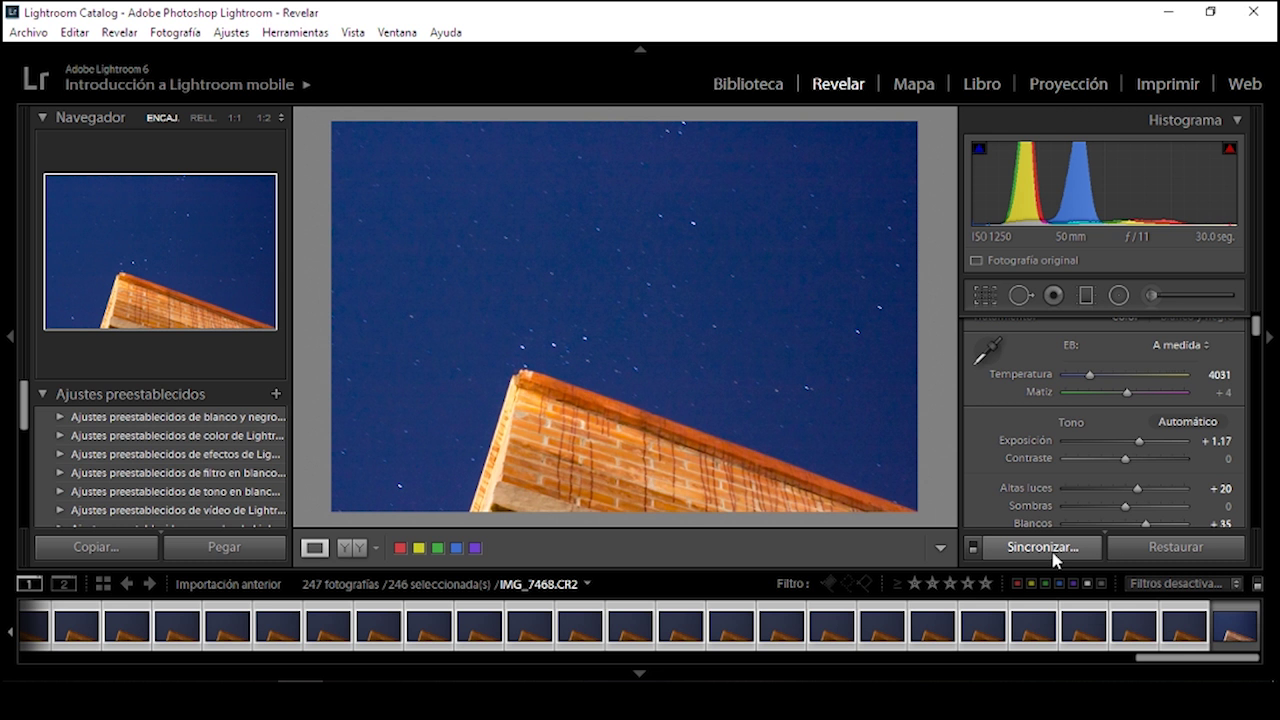
click(1053, 553)
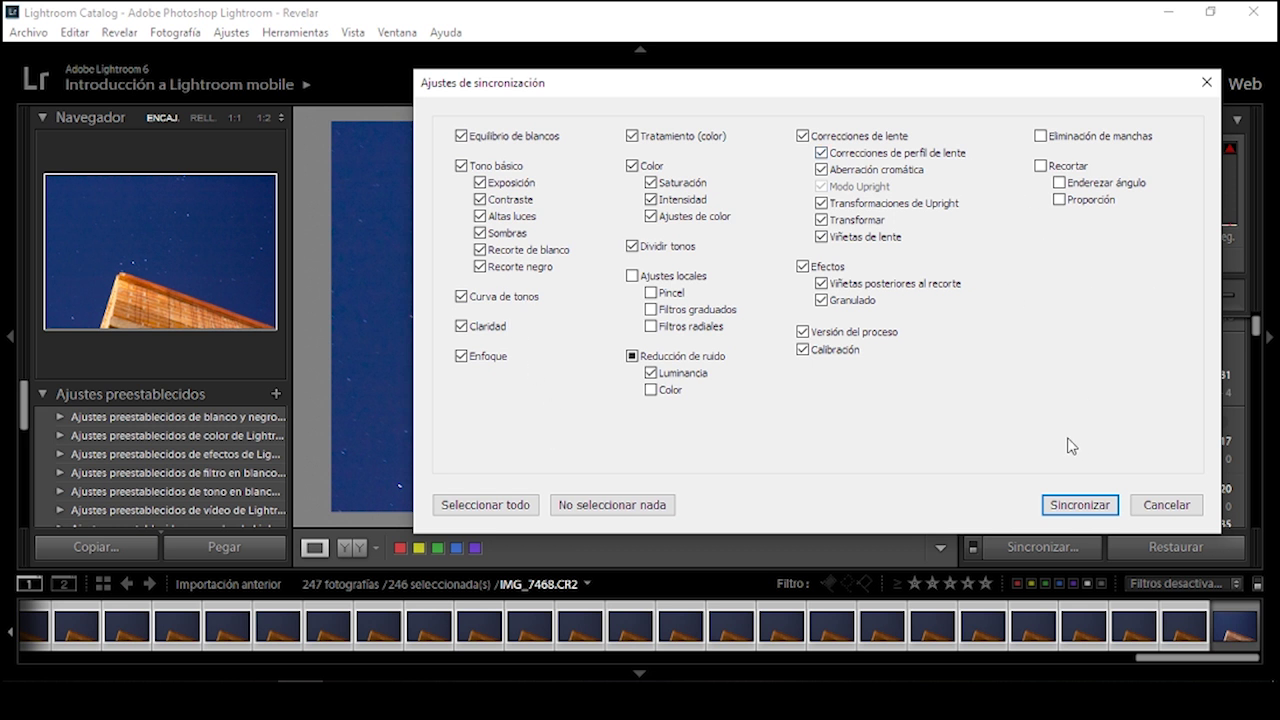
click(1069, 511)
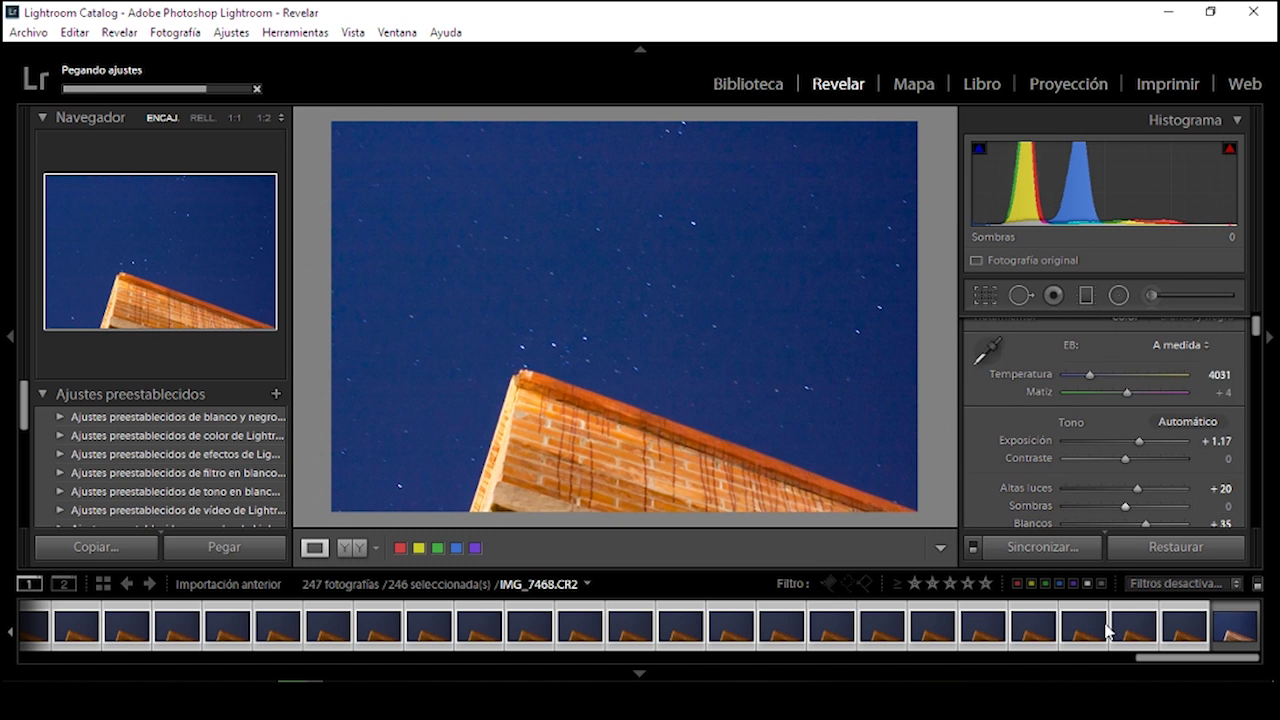
Check the synchronized series in the filmstrip and show its last photo, IMG_7714.CR2
drag(1104, 664, 15, 673)
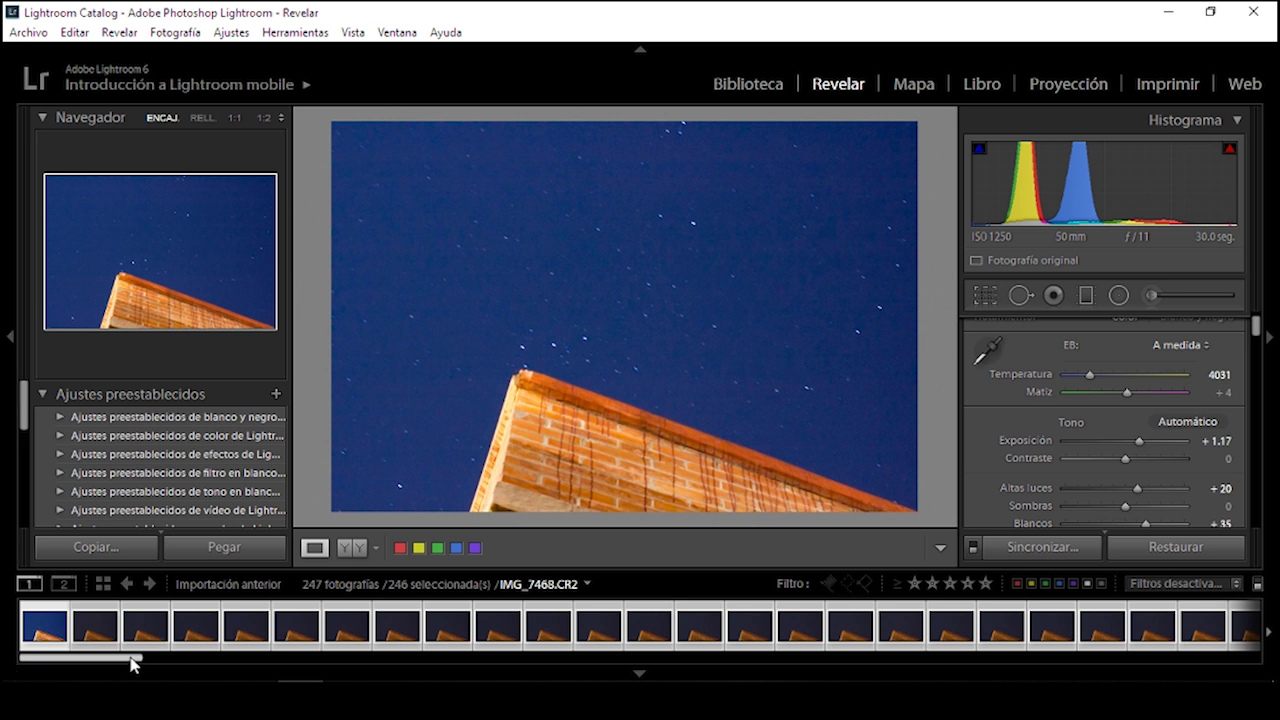
drag(134, 662, 1263, 667)
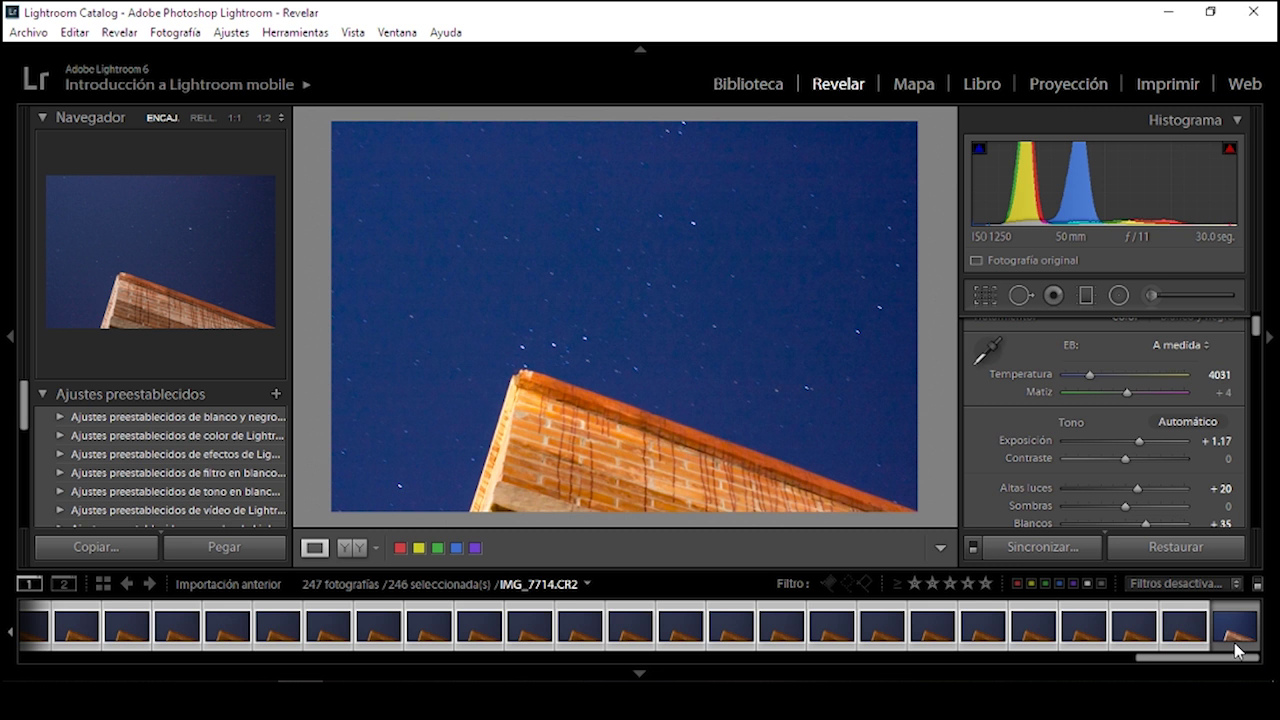
click(1237, 648)
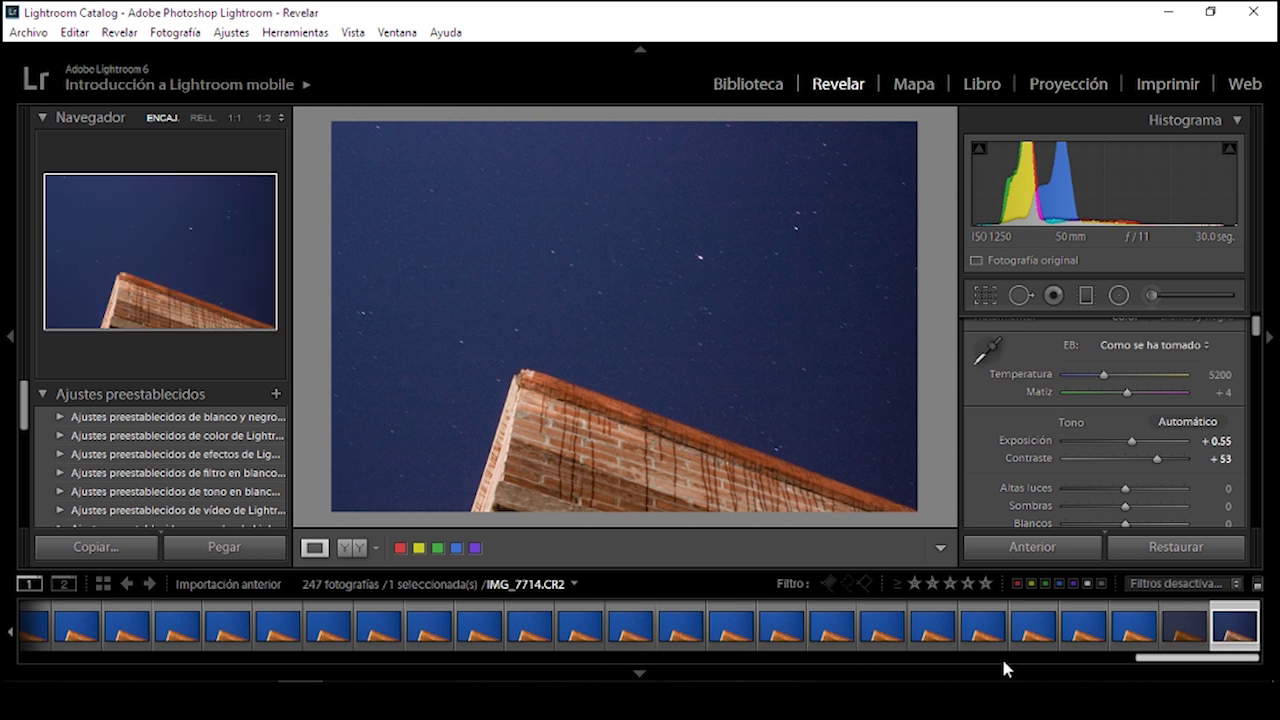
Select all photos in the series and open their export settings
drag(1189, 660, 34, 666)
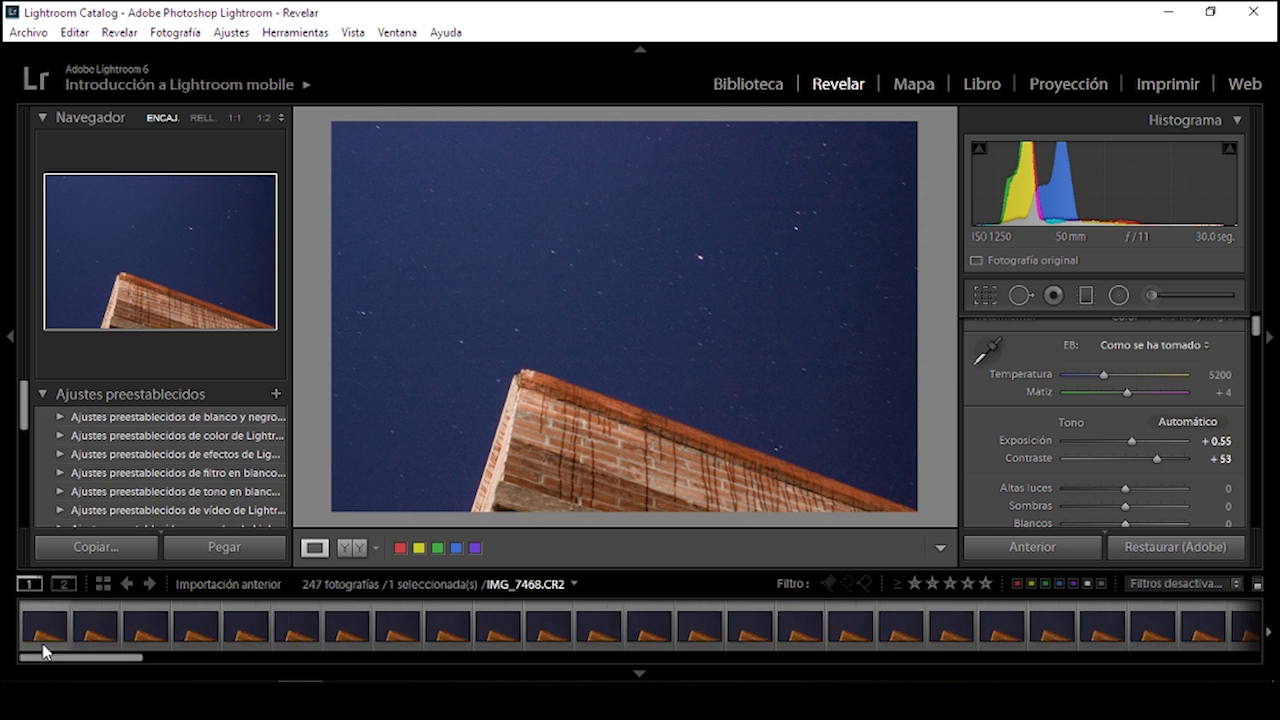
key(ctrl+a)
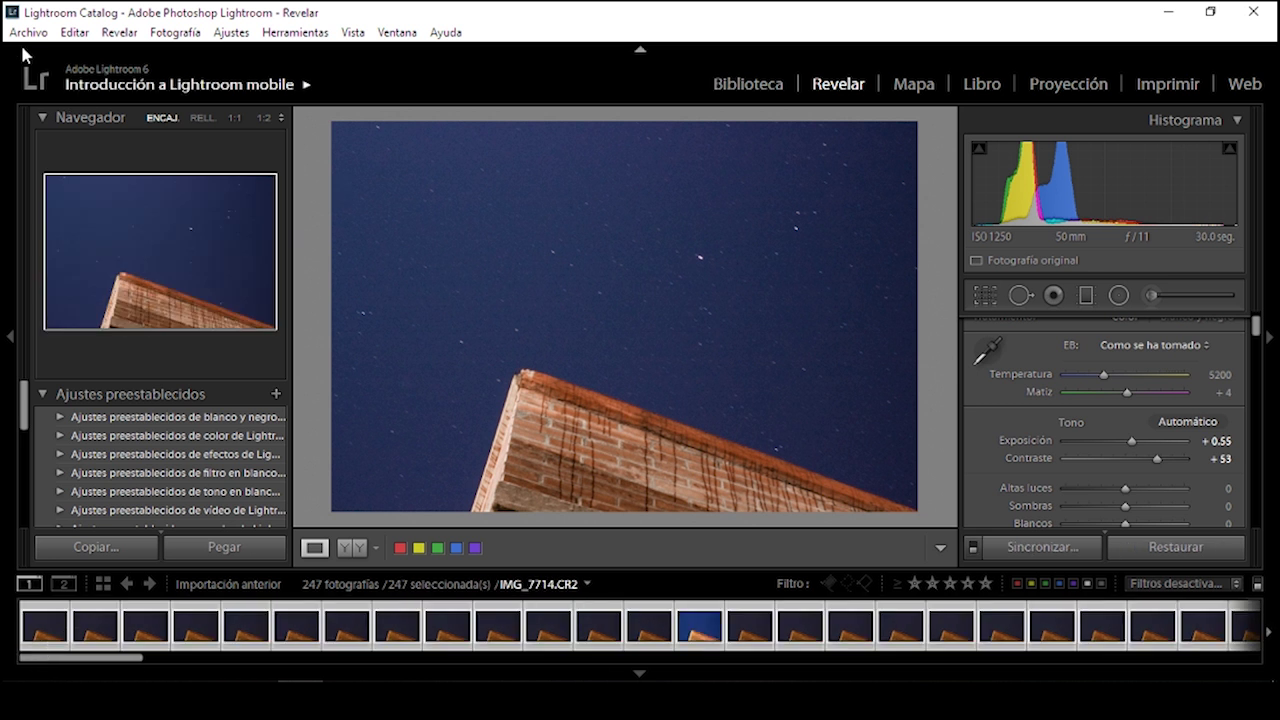
click(26, 32)
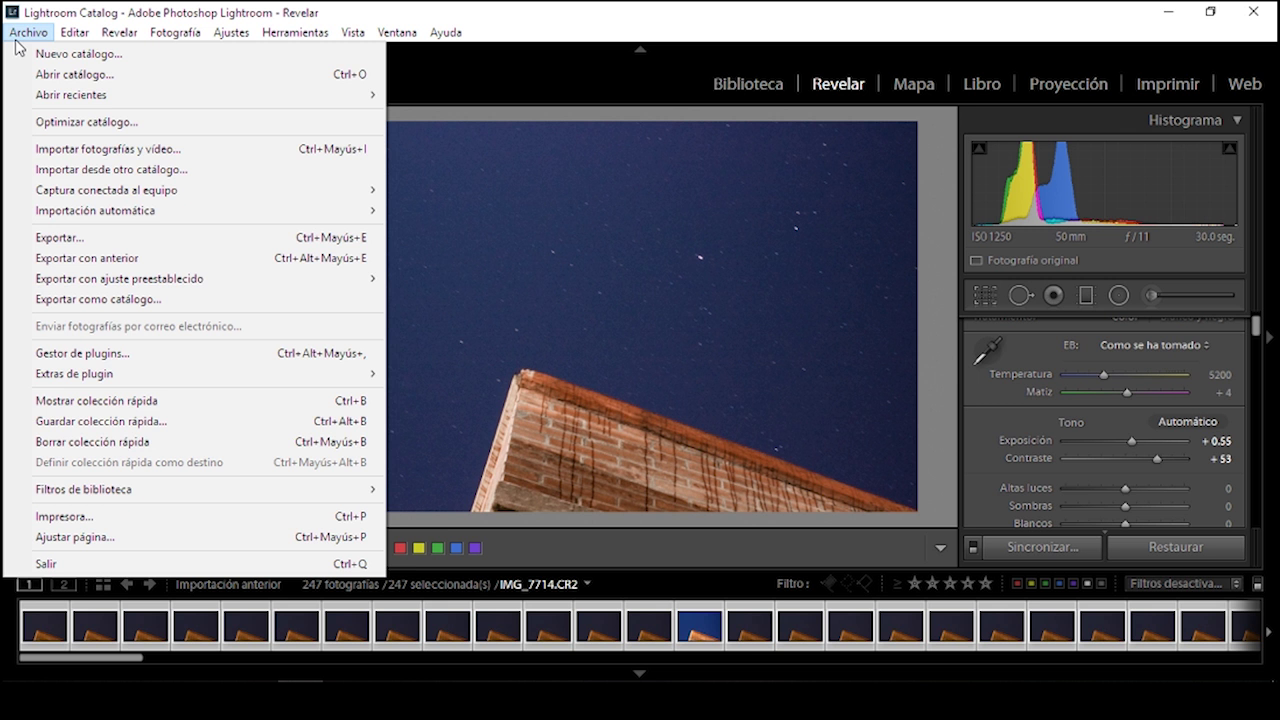
click(88, 240)
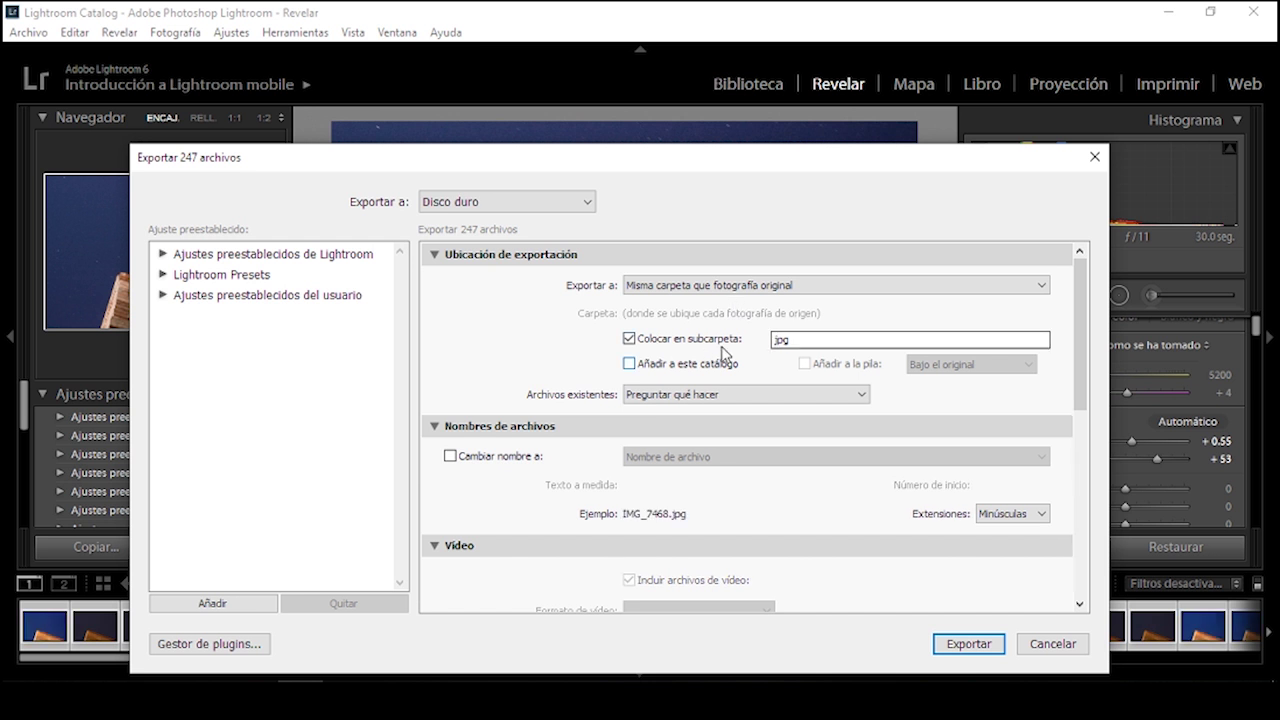
Set the exported images' long edge to 6 inches, keep the resolution at 200 pixels per inch, and export all selected photos
drag(1080, 335, 1093, 500)
scroll(1086, 462, up, 1)
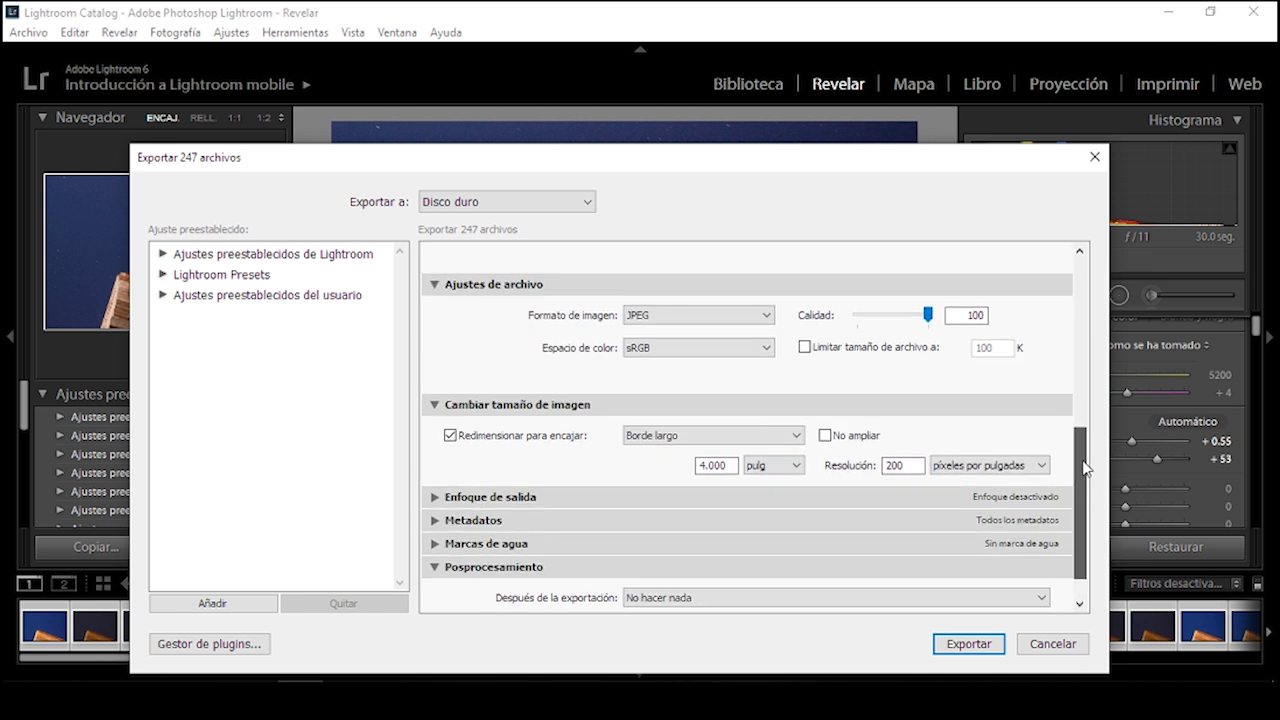
click(892, 466)
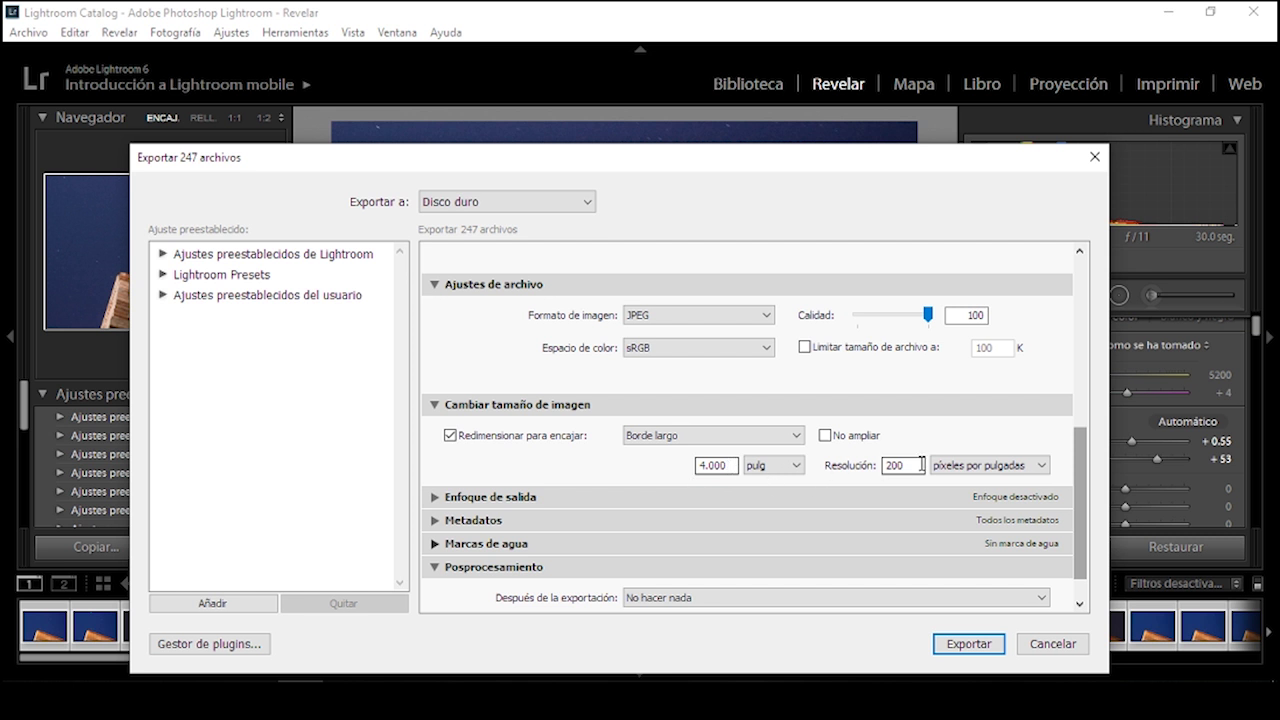
drag(923, 462, 875, 466)
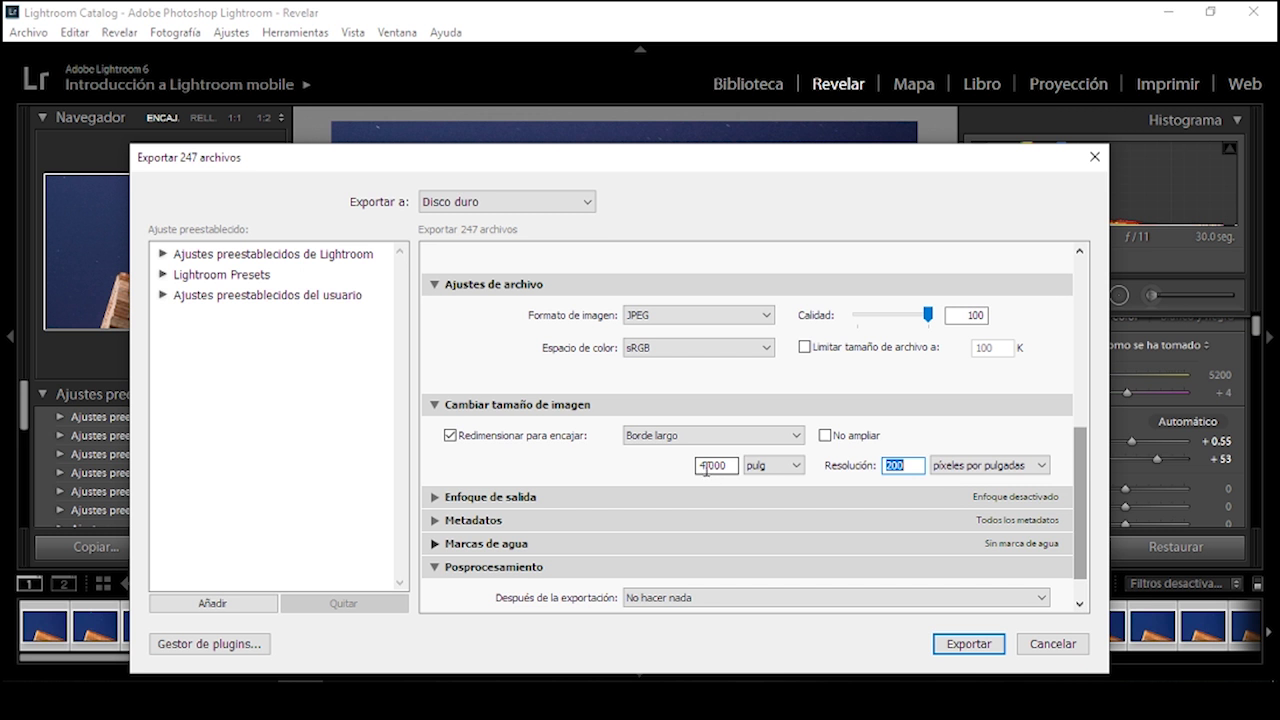
click(897, 465)
click(916, 468)
double_click(705, 466)
click(705, 466)
double_click(705, 466)
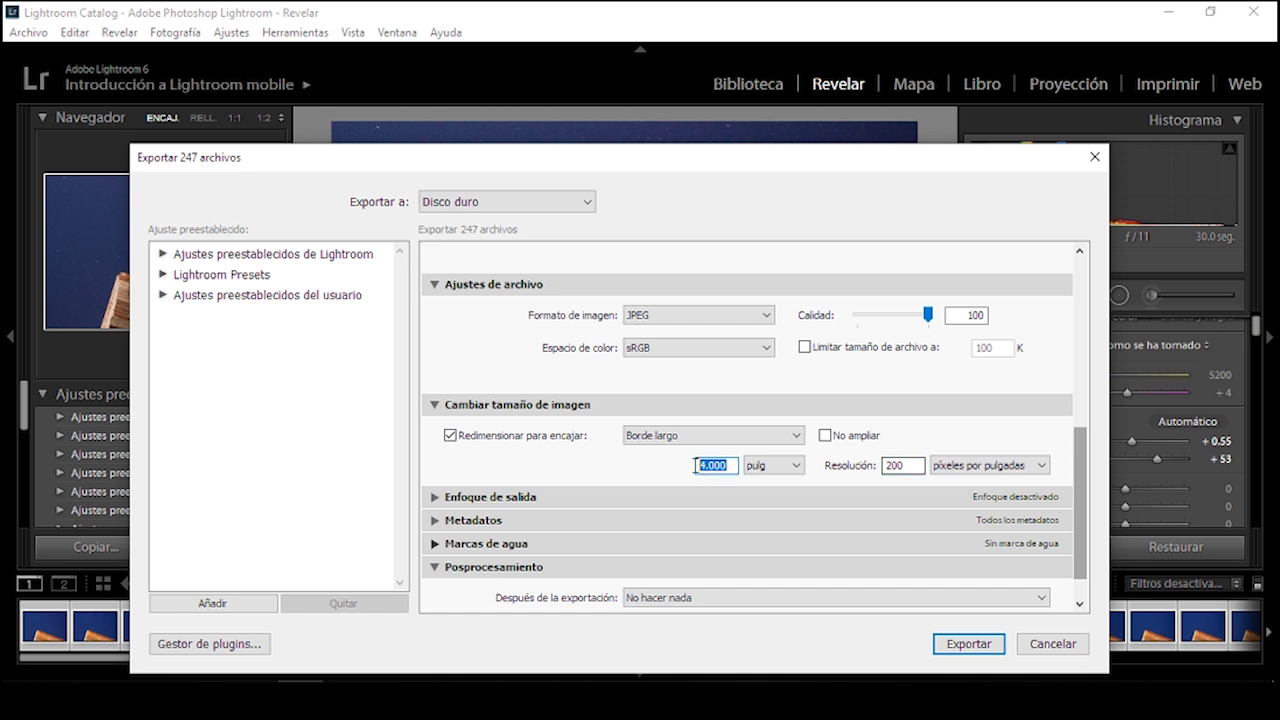
click(705, 466)
drag(705, 466, 697, 471)
text(6)
double_click(906, 466)
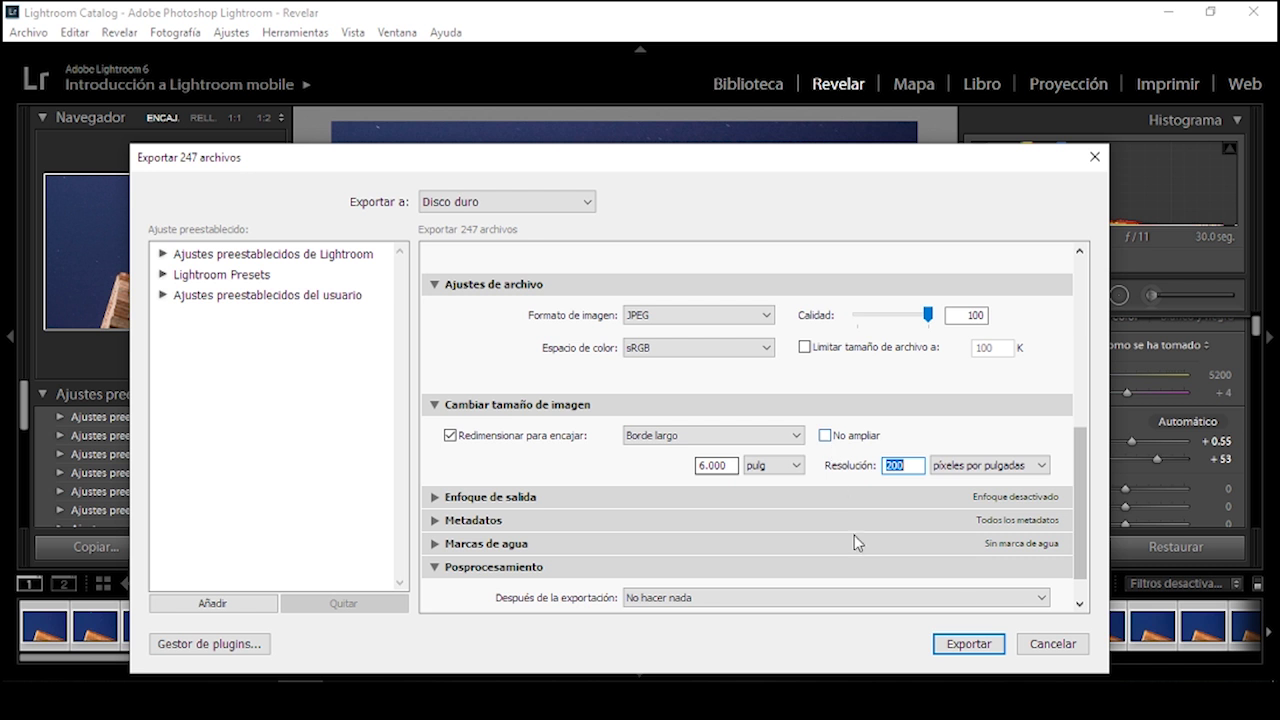
click(970, 650)
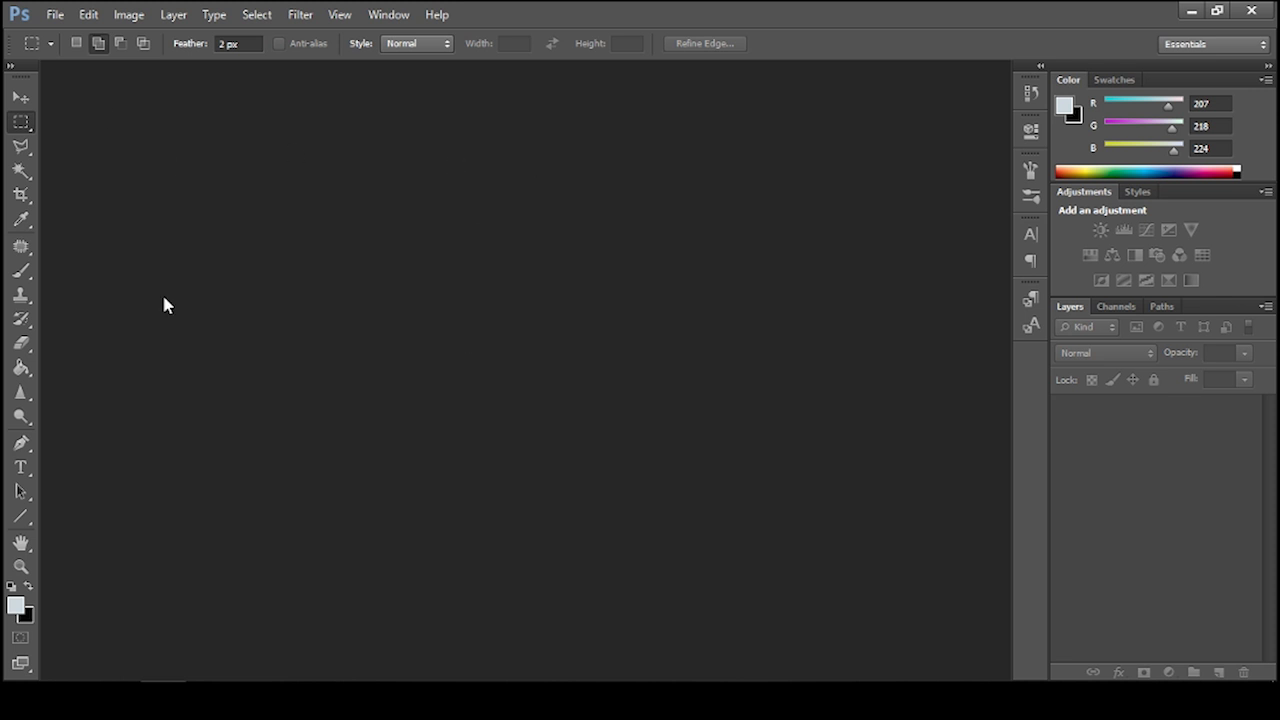
Start the Load Files into Stack script and browse for its source files
click(55, 14)
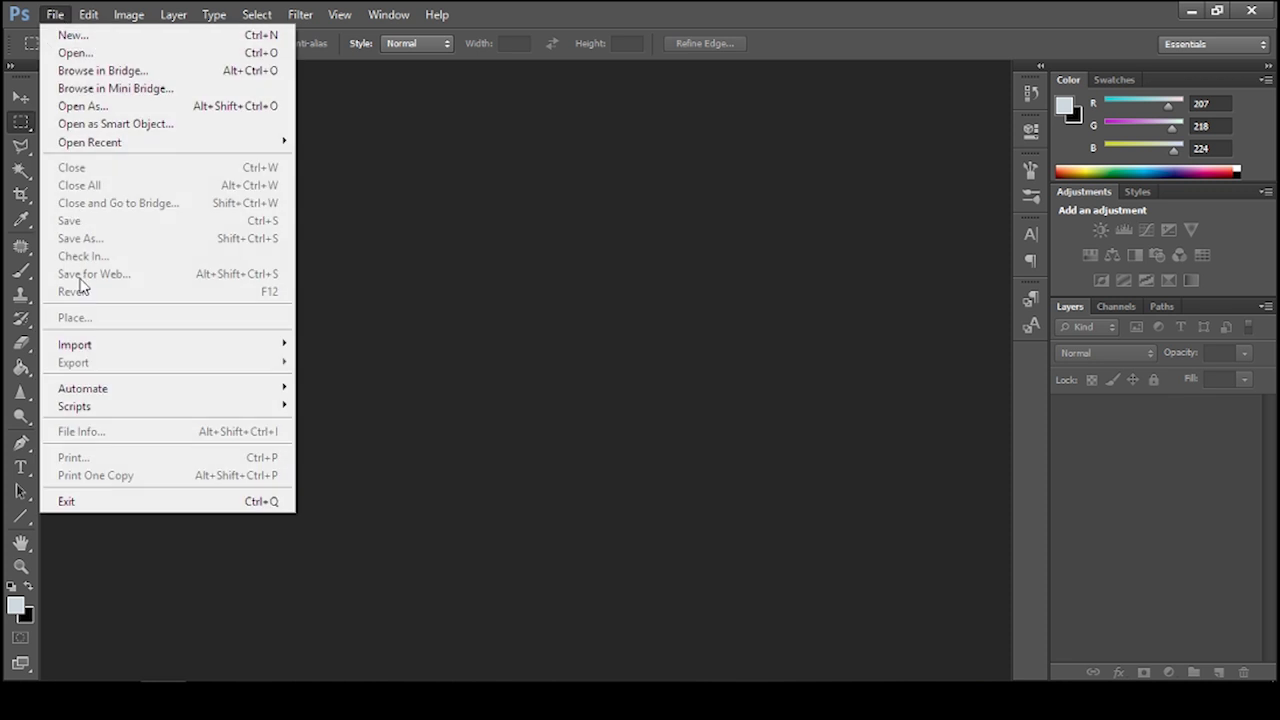
mouse_move(171, 407)
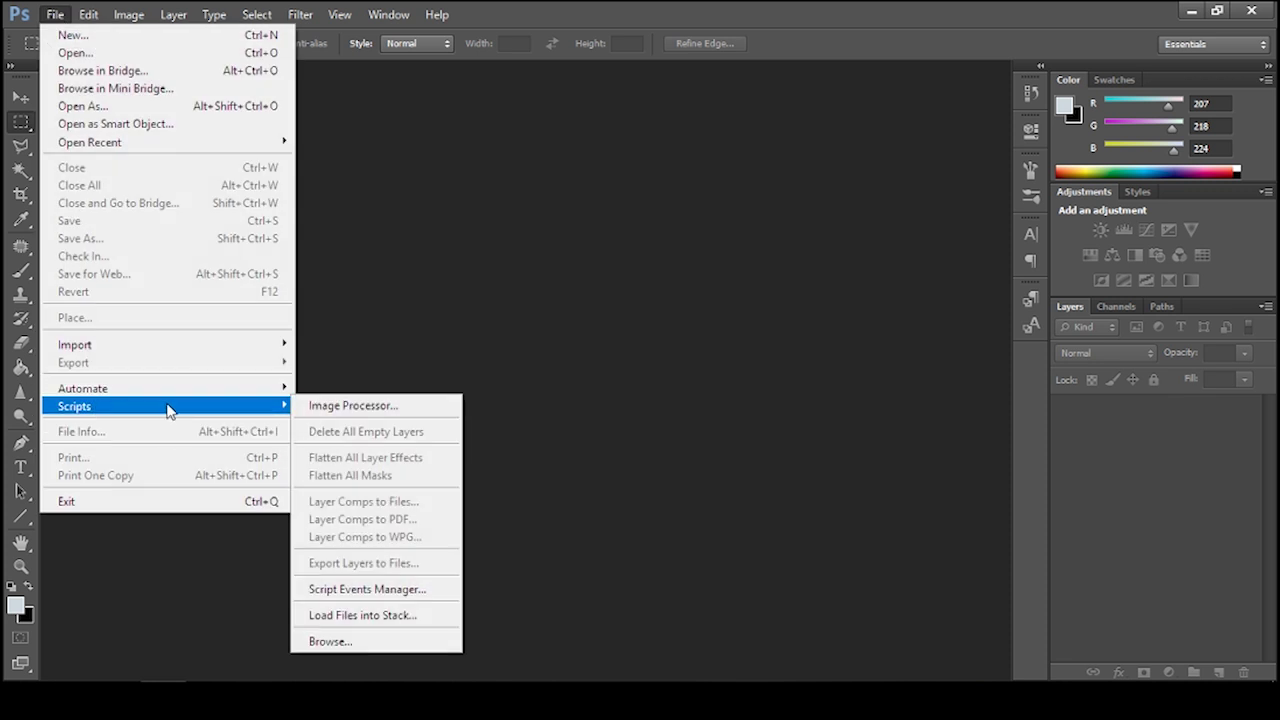
click(357, 615)
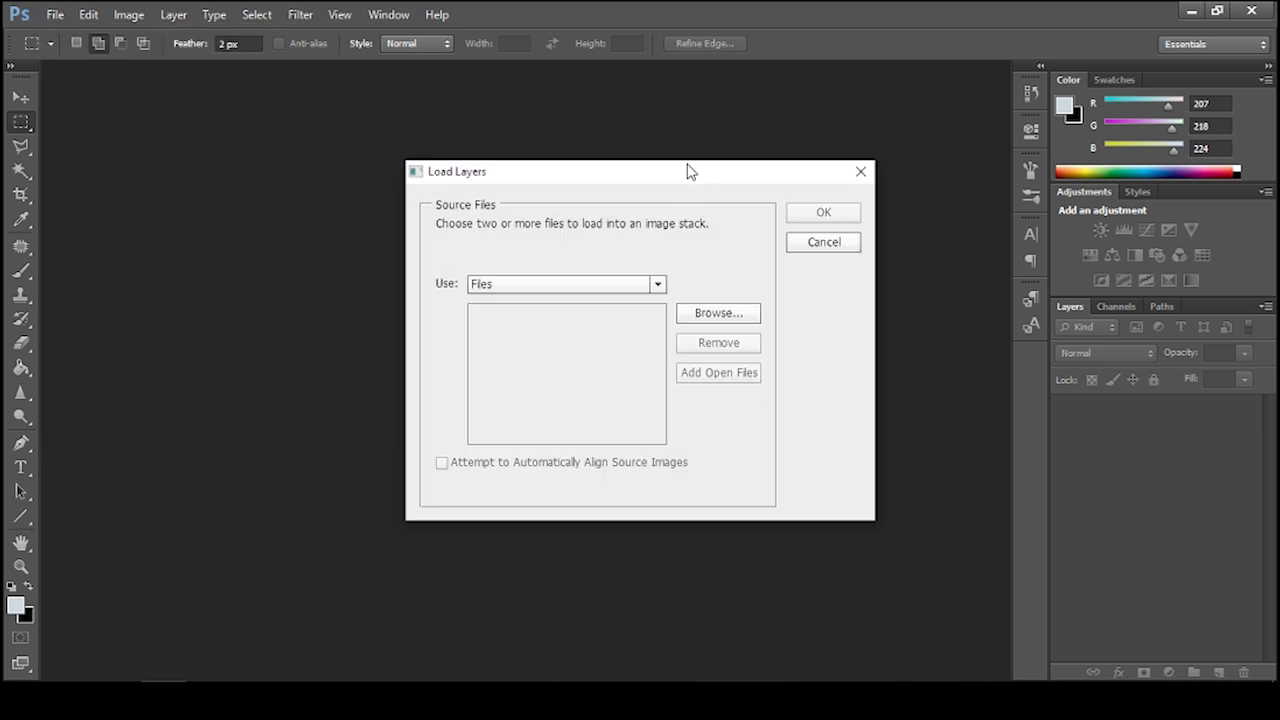
drag(690, 172, 682, 168)
click(729, 311)
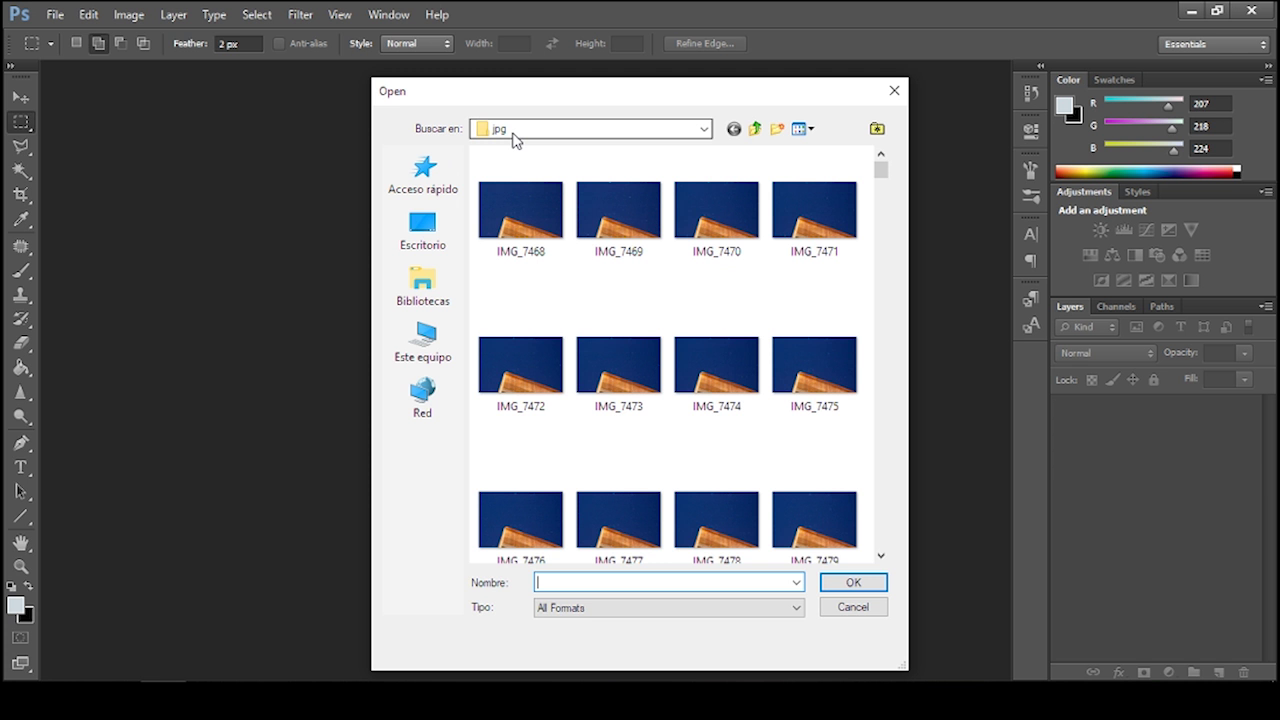
Select all images from IMG_7468 to IMG_7714 in the jpg folder and load them as layers without automatic alignment
click(525, 232)
drag(878, 174, 878, 541)
click(878, 541)
shift+click(757, 533)
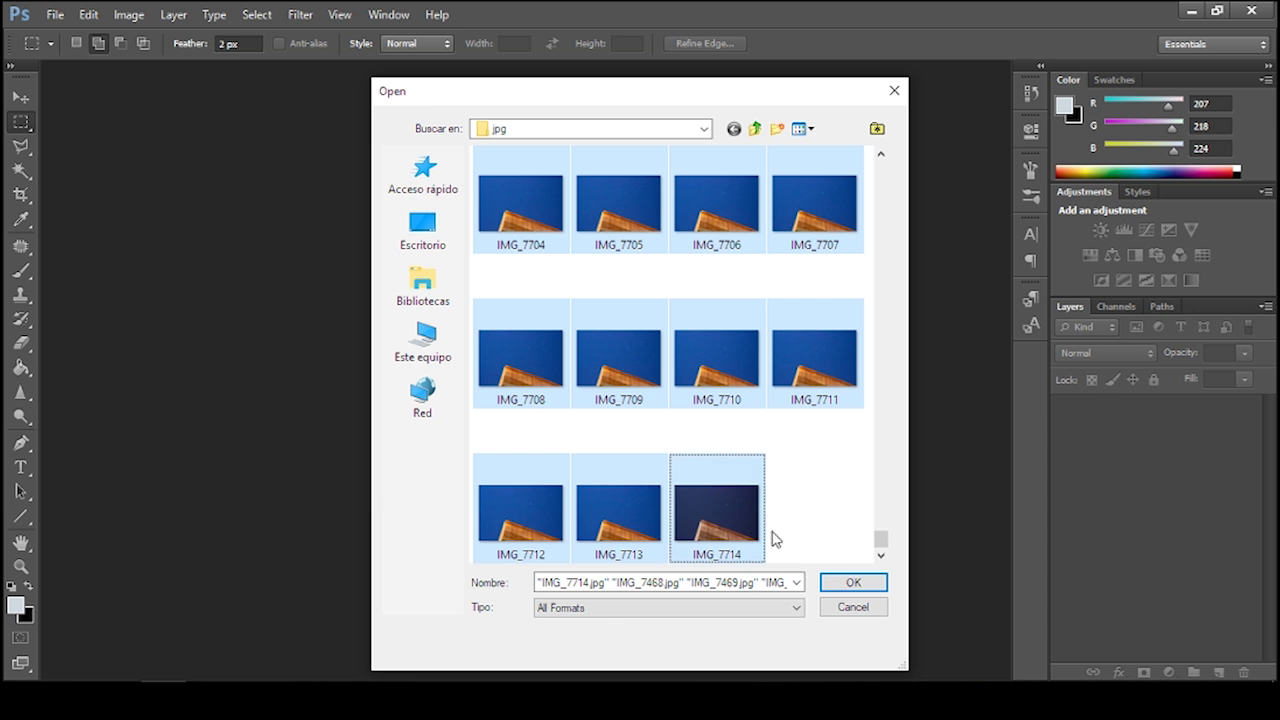
click(853, 584)
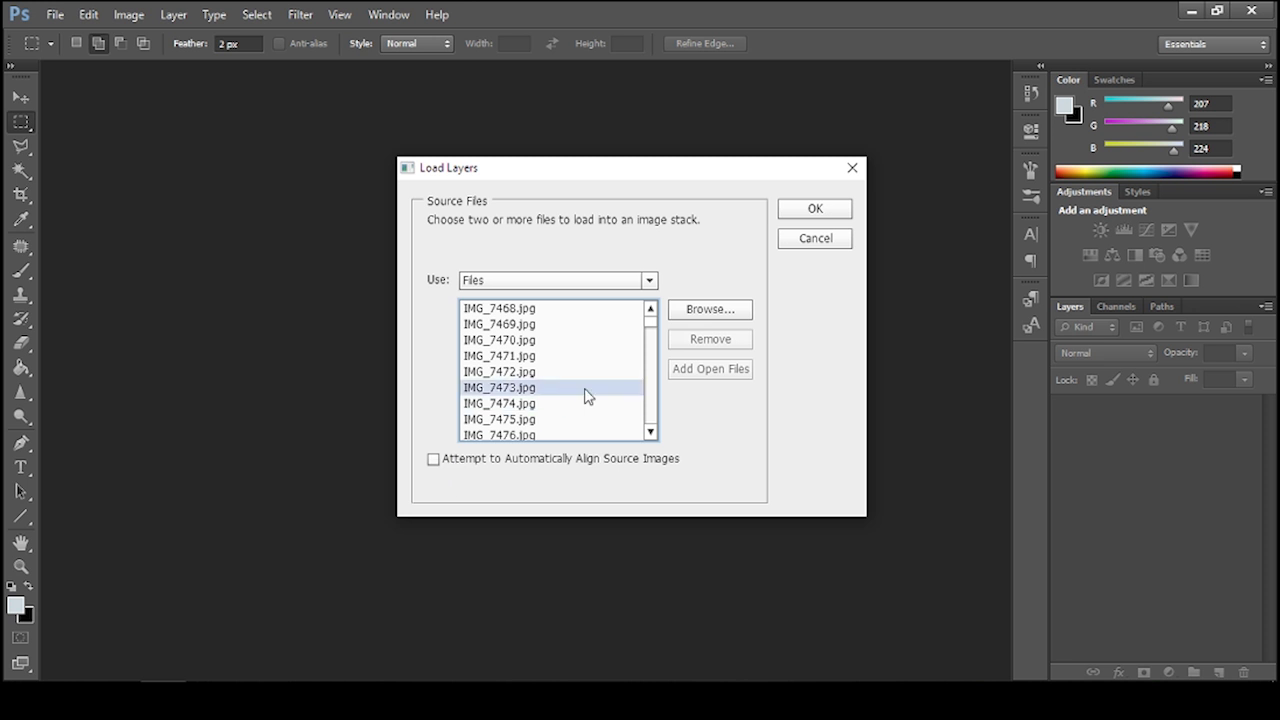
mouse_move(652, 323)
mouse_down()
mouse_move(656, 425)
mouse_move(651, 306)
mouse_up()
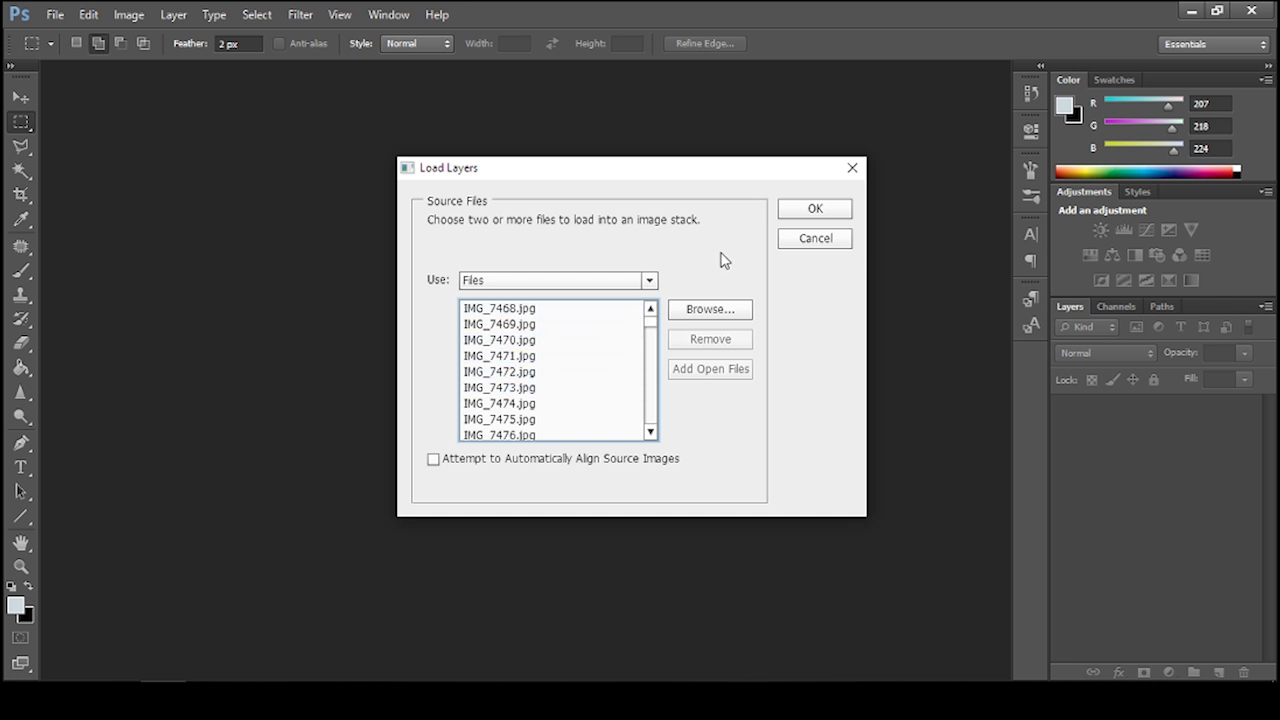
click(782, 212)
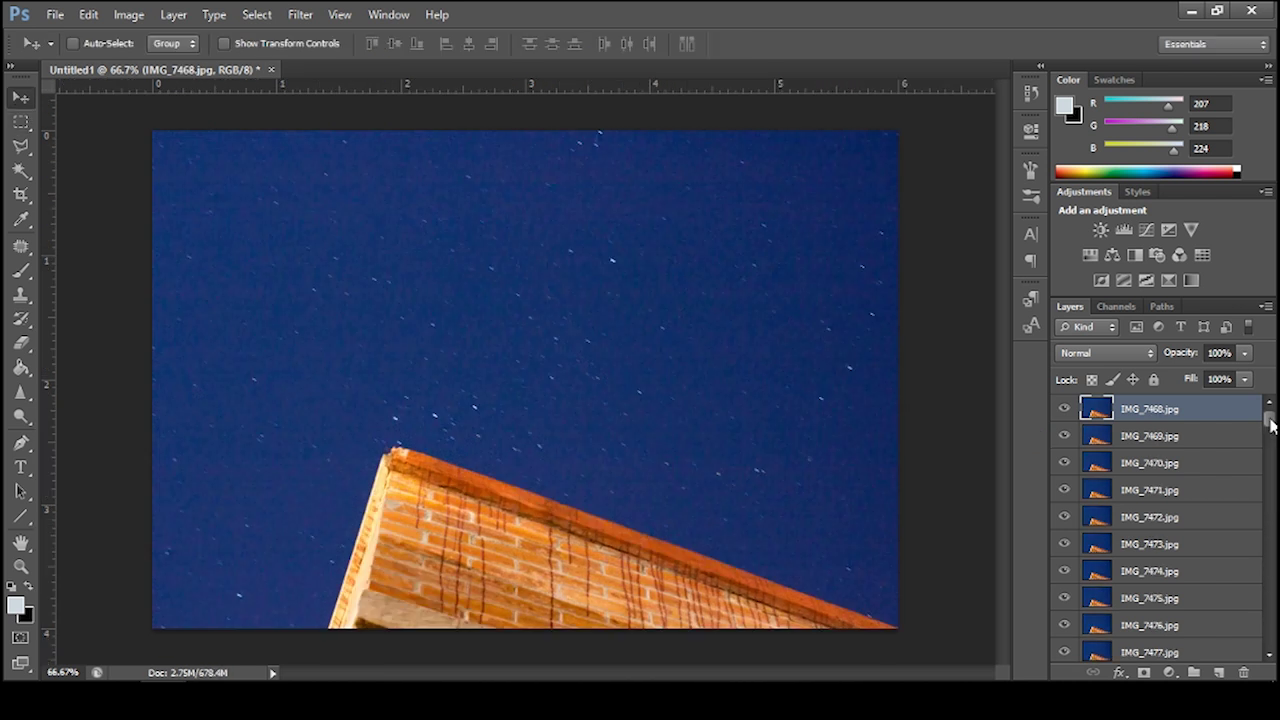
Select the layers from IMG_7468.jpg to IMG_7713.jpg, leaving out IMG_7714.jpg, and set their blend mode to Lighten
mouse_move(1266, 409)
mouse_down()
mouse_move(1266, 429)
mouse_move(1270, 417)
mouse_up()
scroll(1271, 430, down, 2)
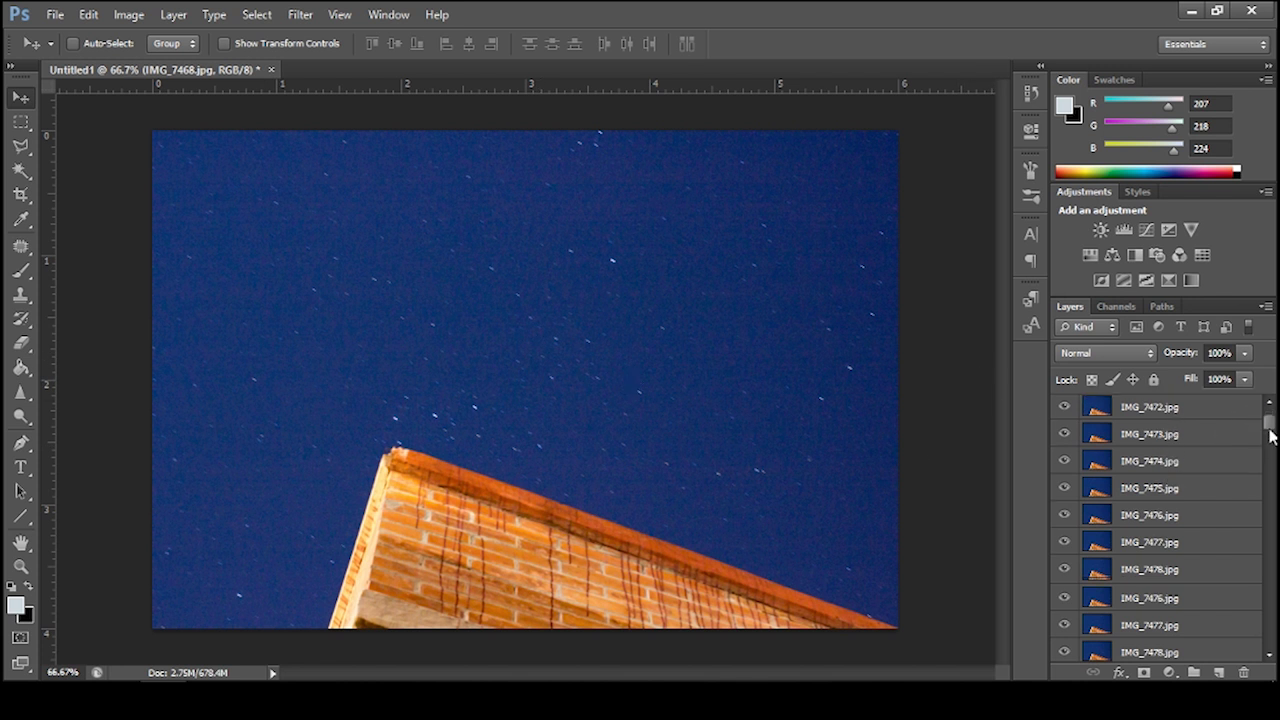
drag(1271, 430, 1272, 655)
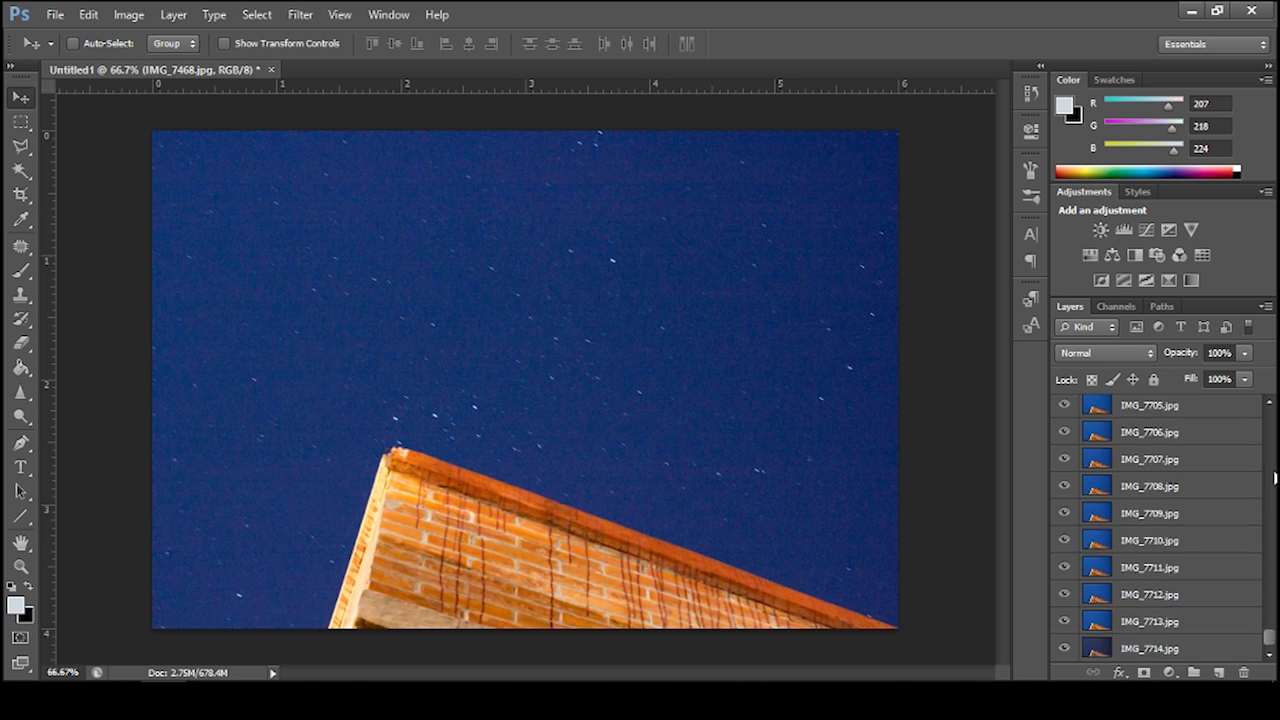
key(alt+period)
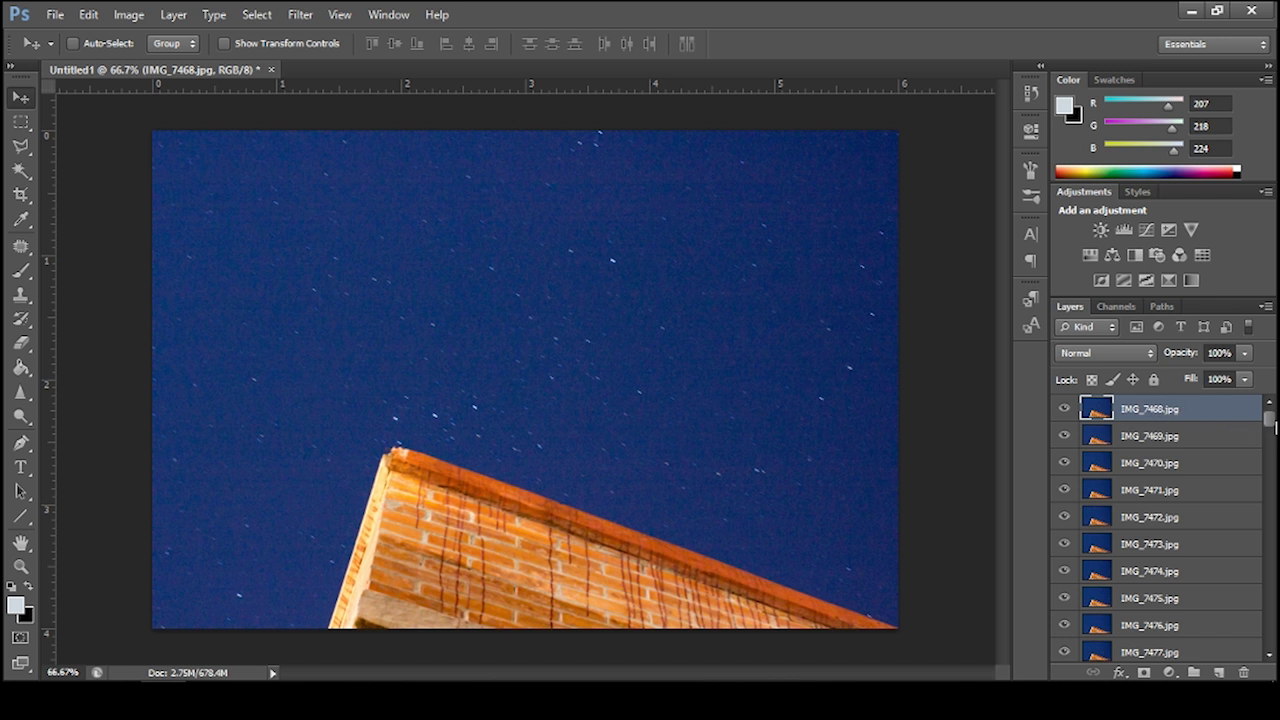
drag(1268, 428, 1272, 655)
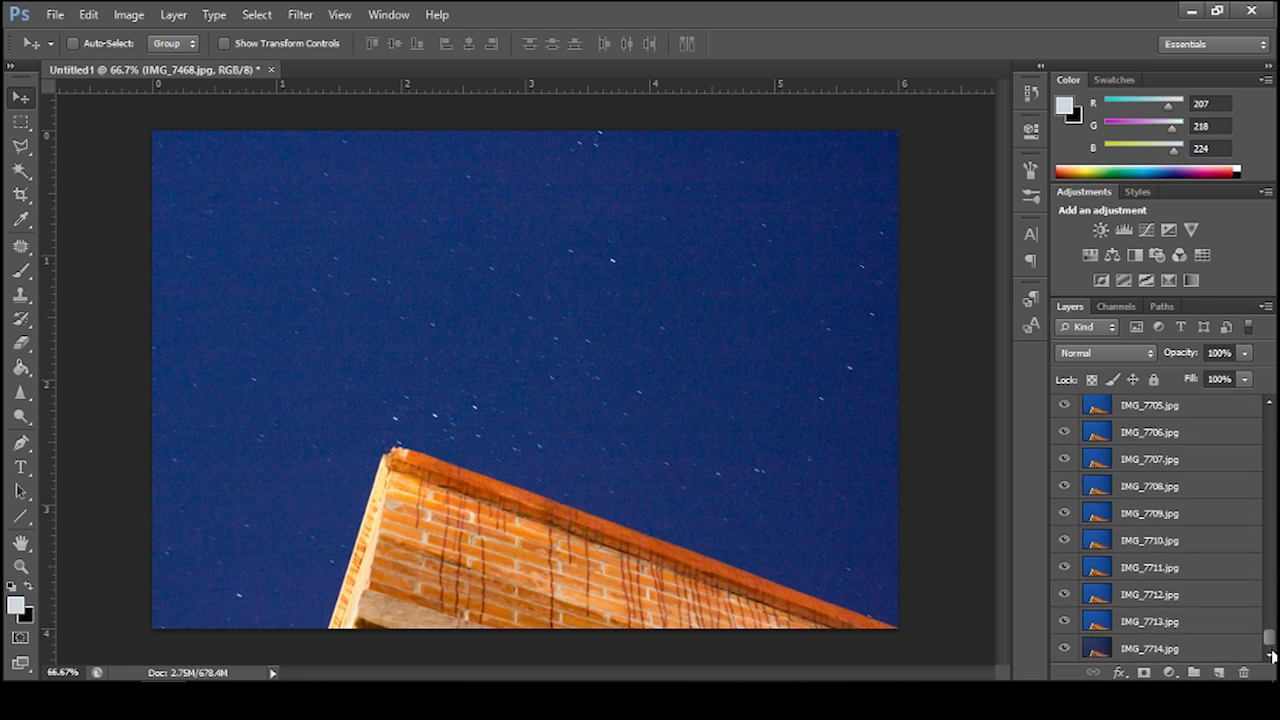
shift+click(1150, 625)
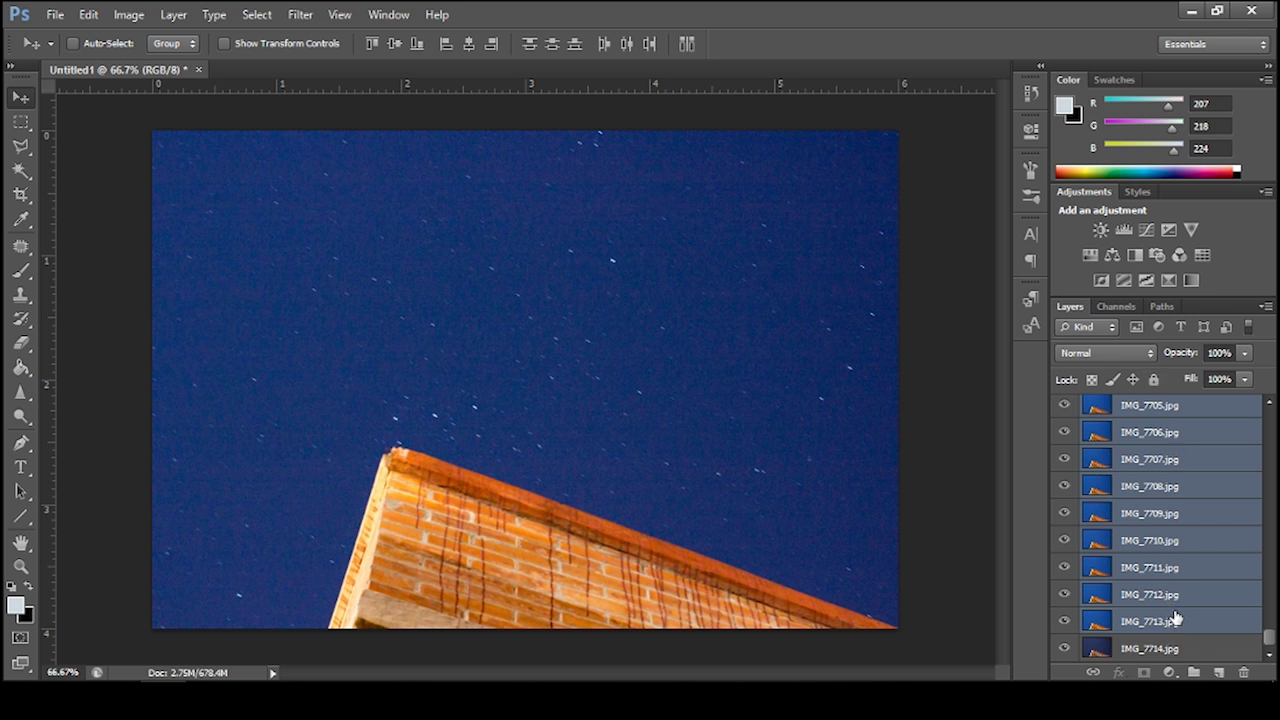
click(1090, 358)
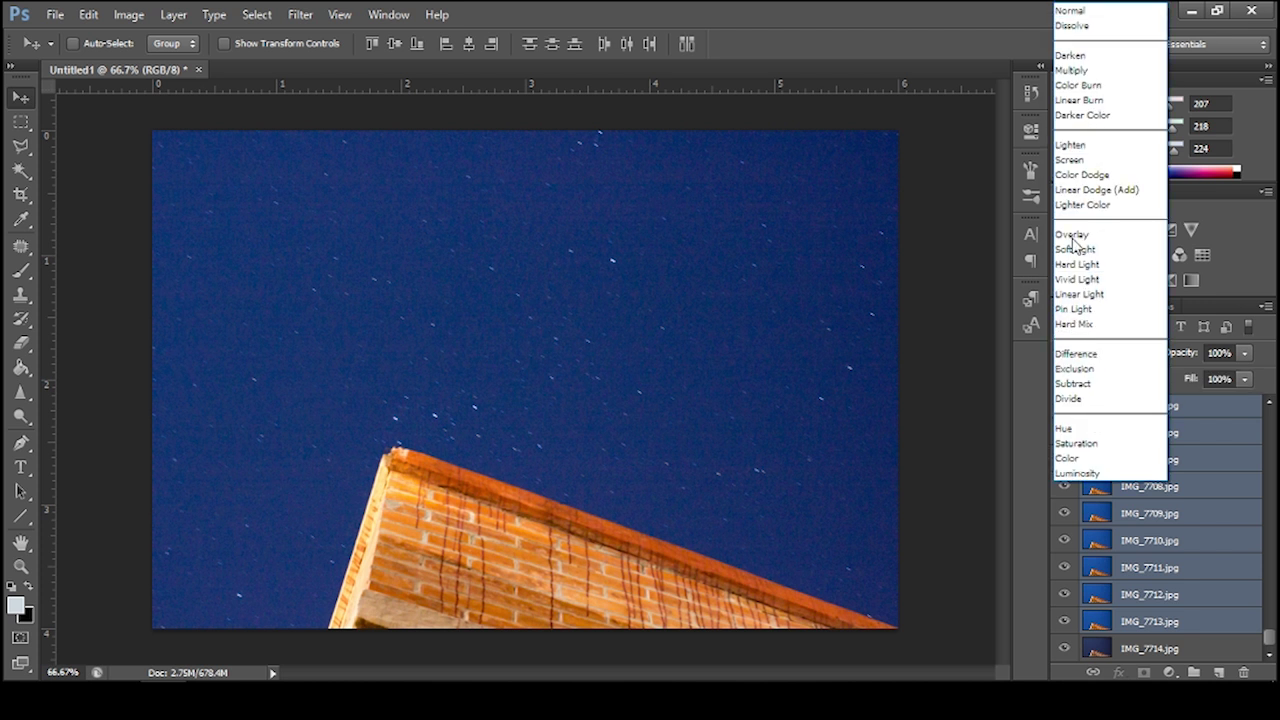
click(1070, 146)
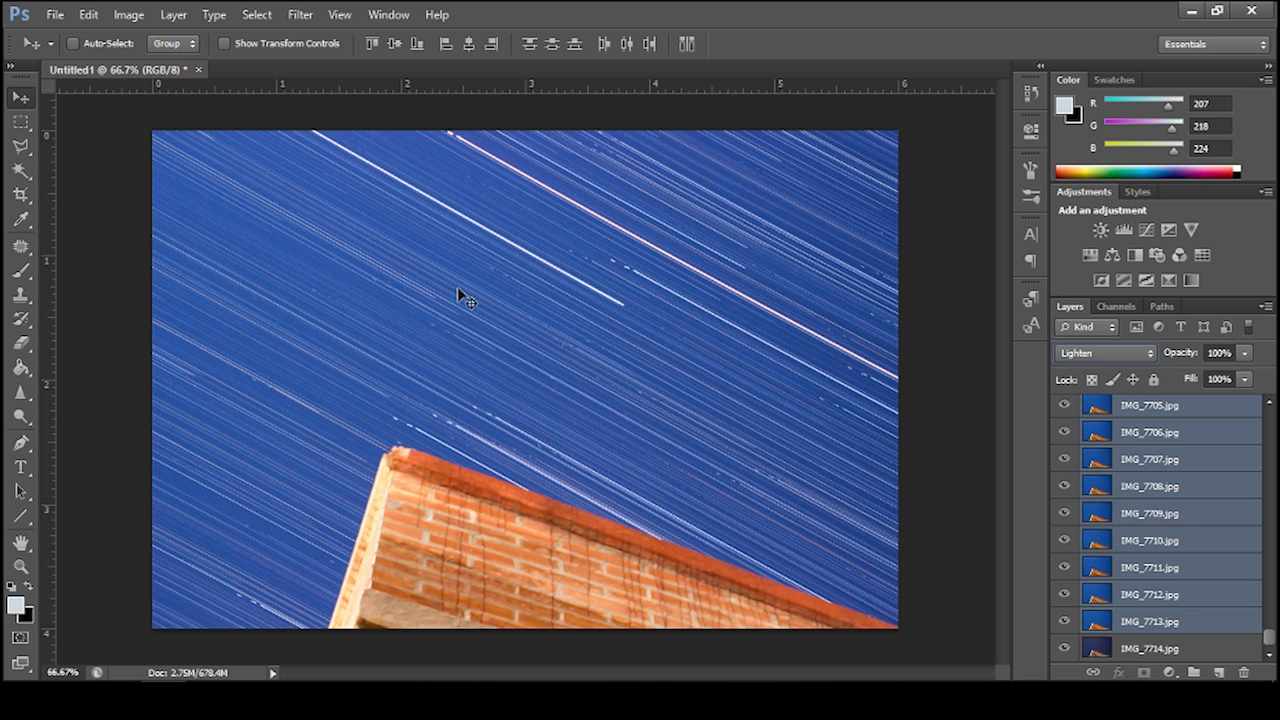
Merge the selected layers into one and add a layer mask to the merged layer
right_click(1204, 633)
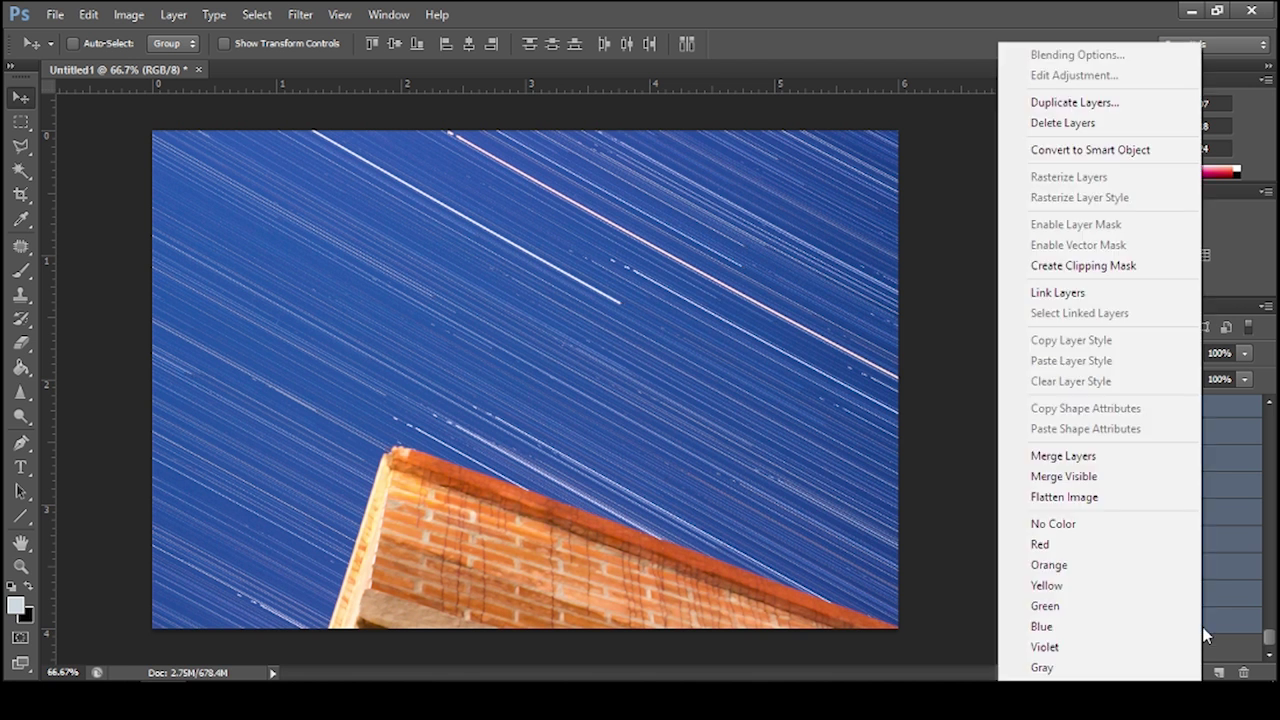
click(1094, 476)
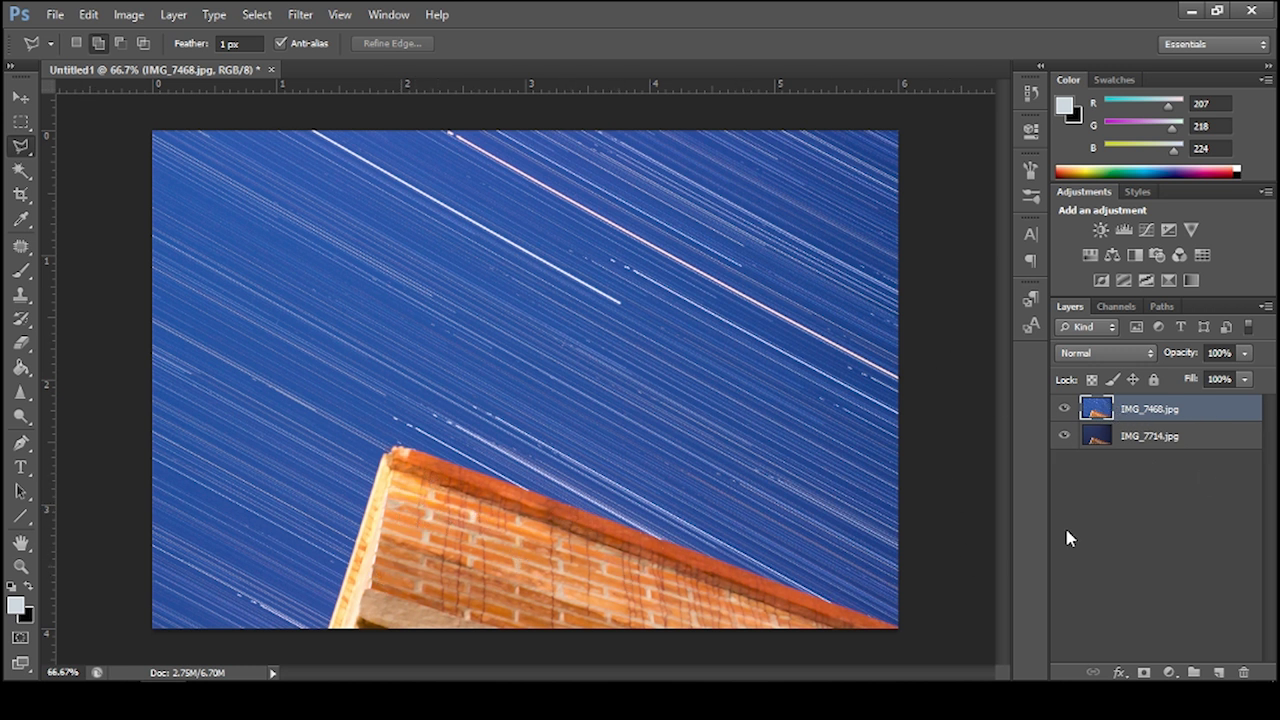
click(1144, 672)
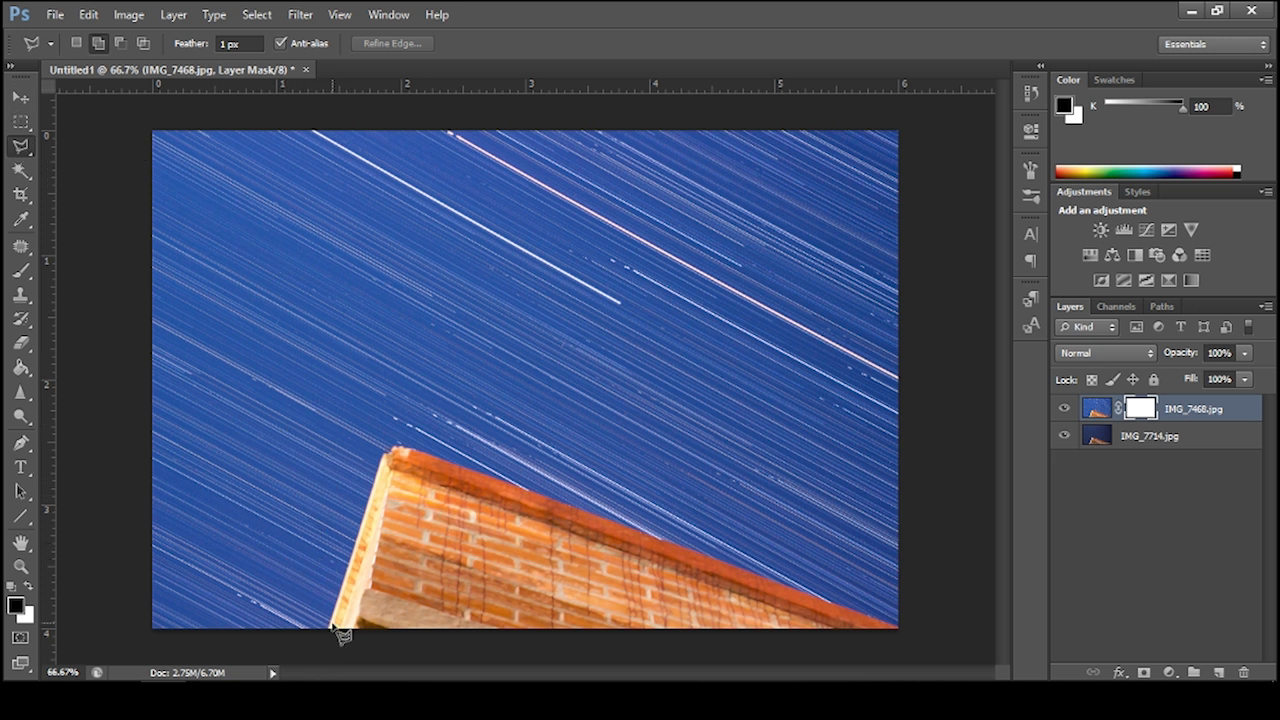
Outline the brick building along its edges and below the canvas with the Polygonal Lasso at 1 px feather
click(399, 453)
click(920, 634)
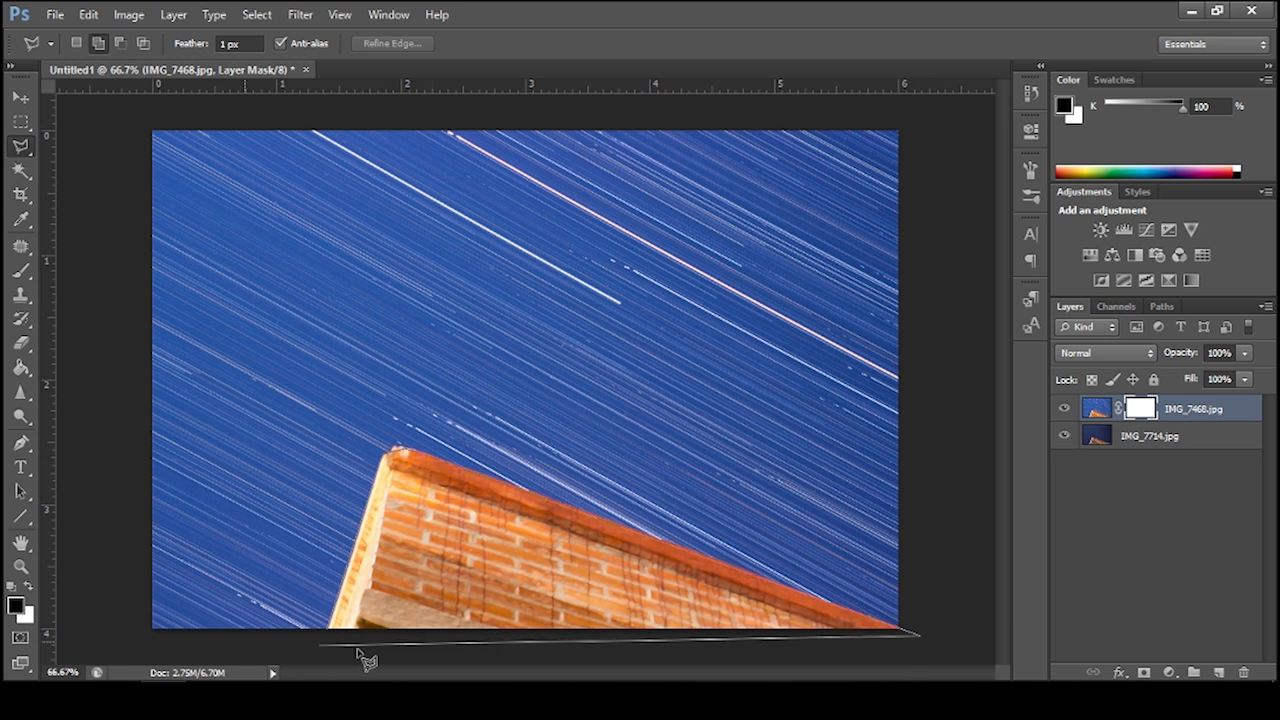
double_click(332, 634)
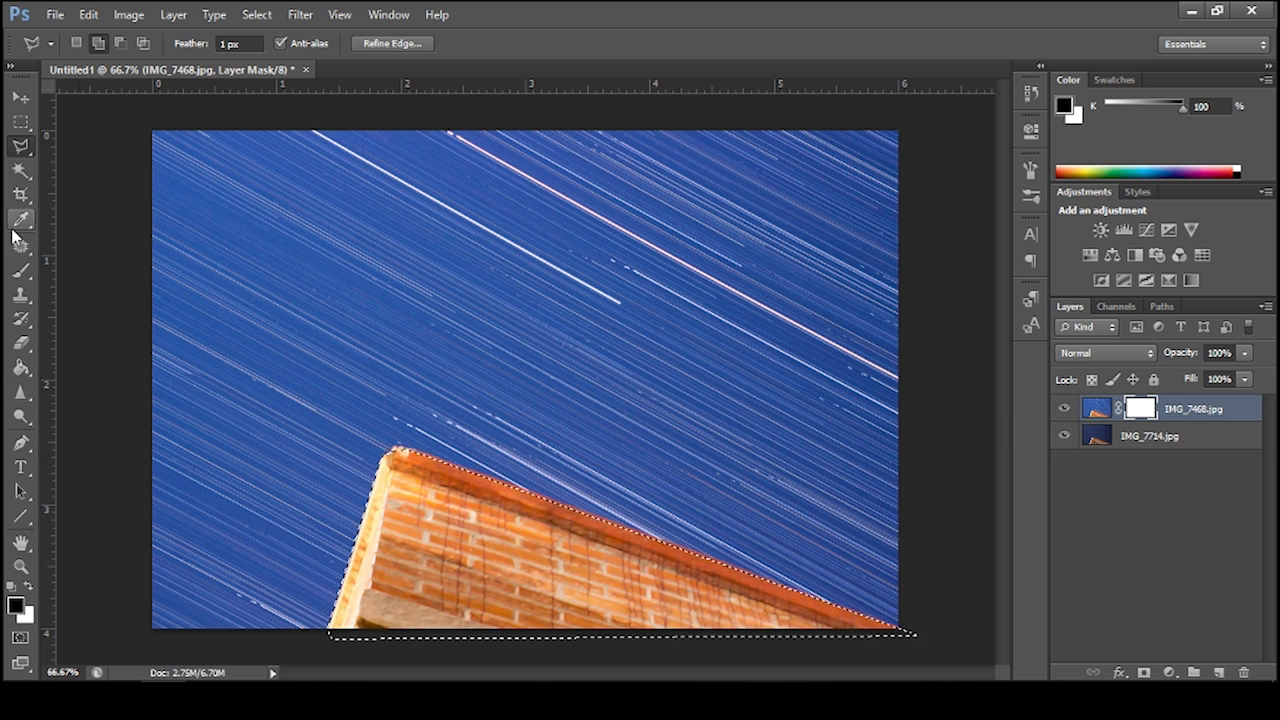
Brush black over the selected building on the IMG_7468.jpg layer's mask, and deselect the area with the IMG_7714.jpg layer active
click(21, 271)
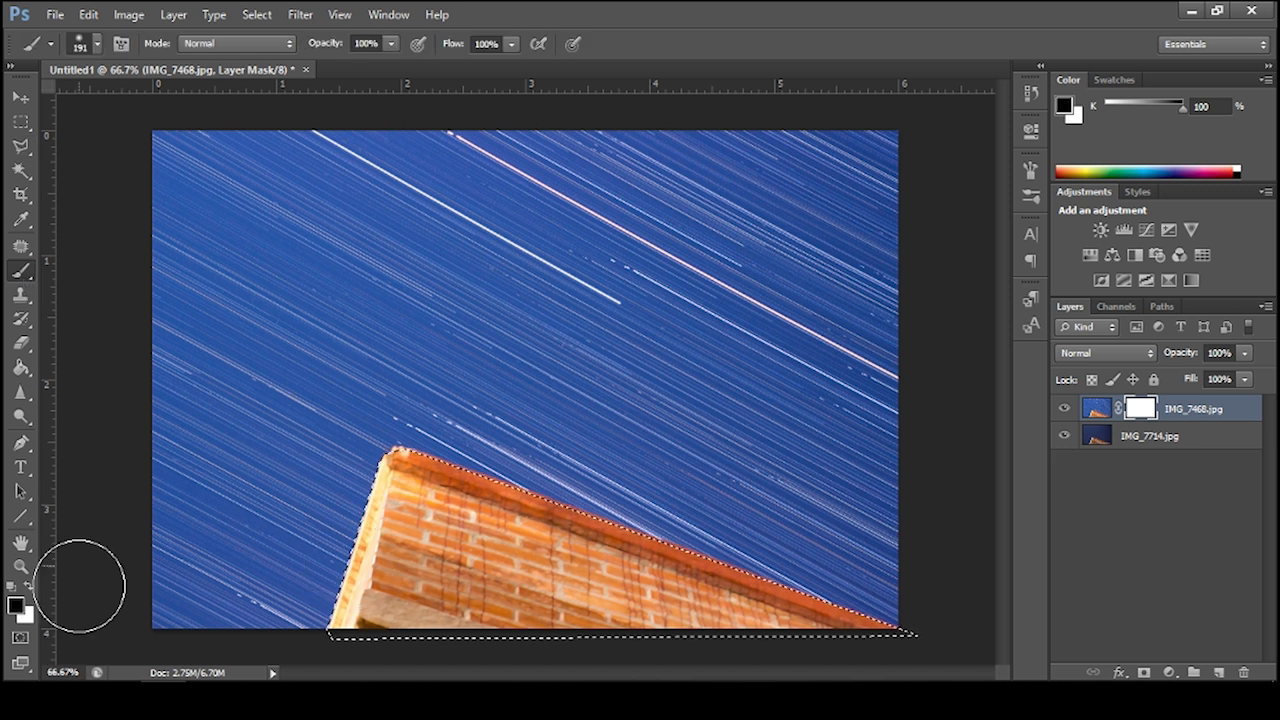
mouse_move(420, 480)
mouse_down()
mouse_move(520, 560)
mouse_move(616, 567)
mouse_move(430, 575)
mouse_move(590, 590)
mouse_up()
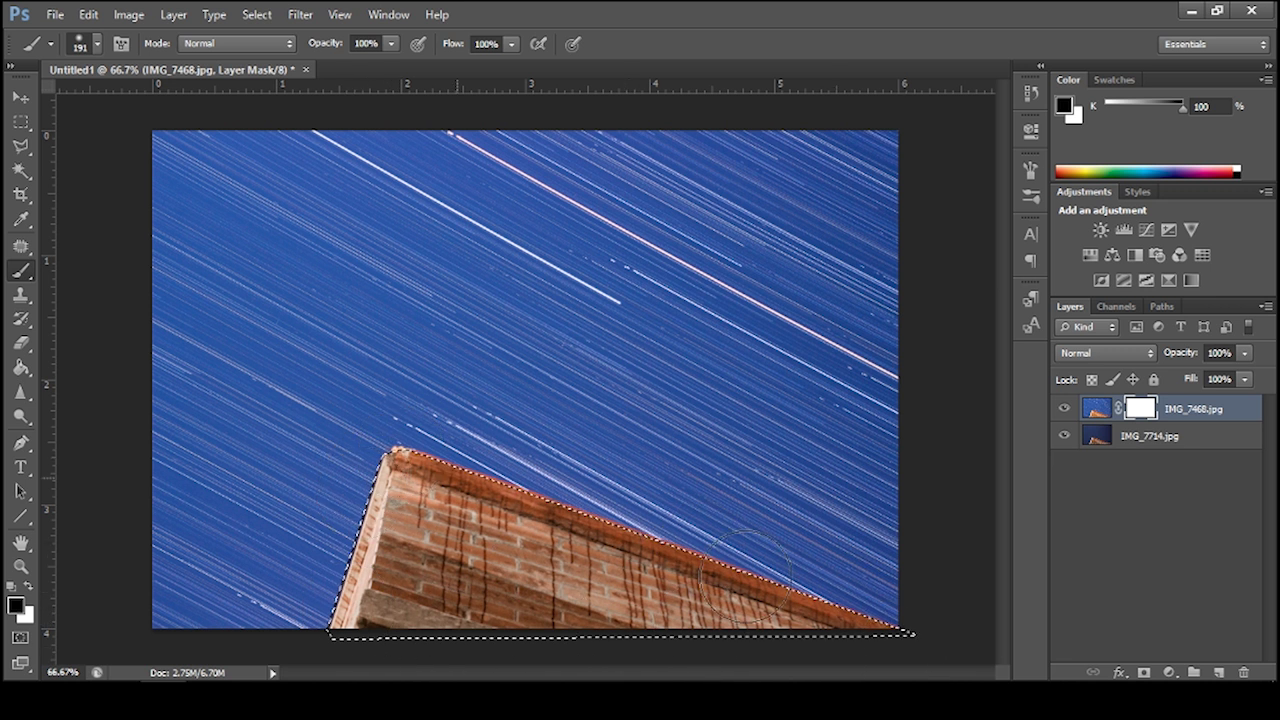
drag(745, 575, 777, 566)
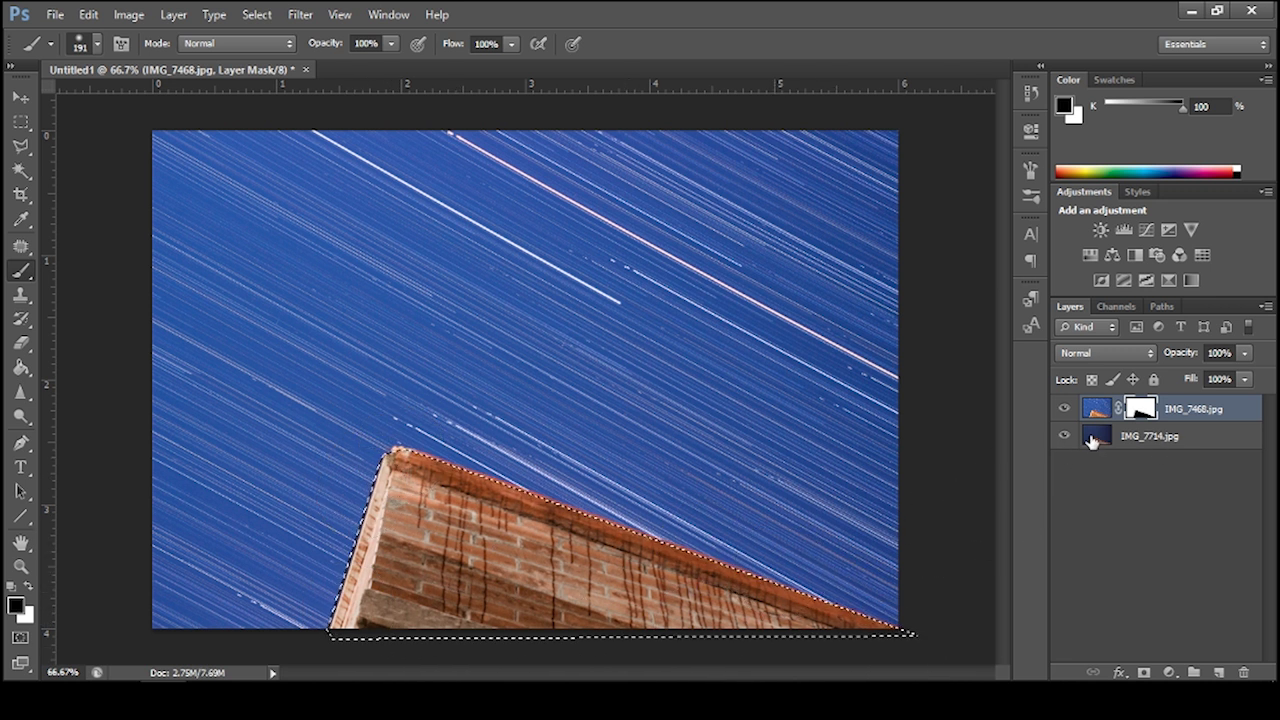
click(1192, 435)
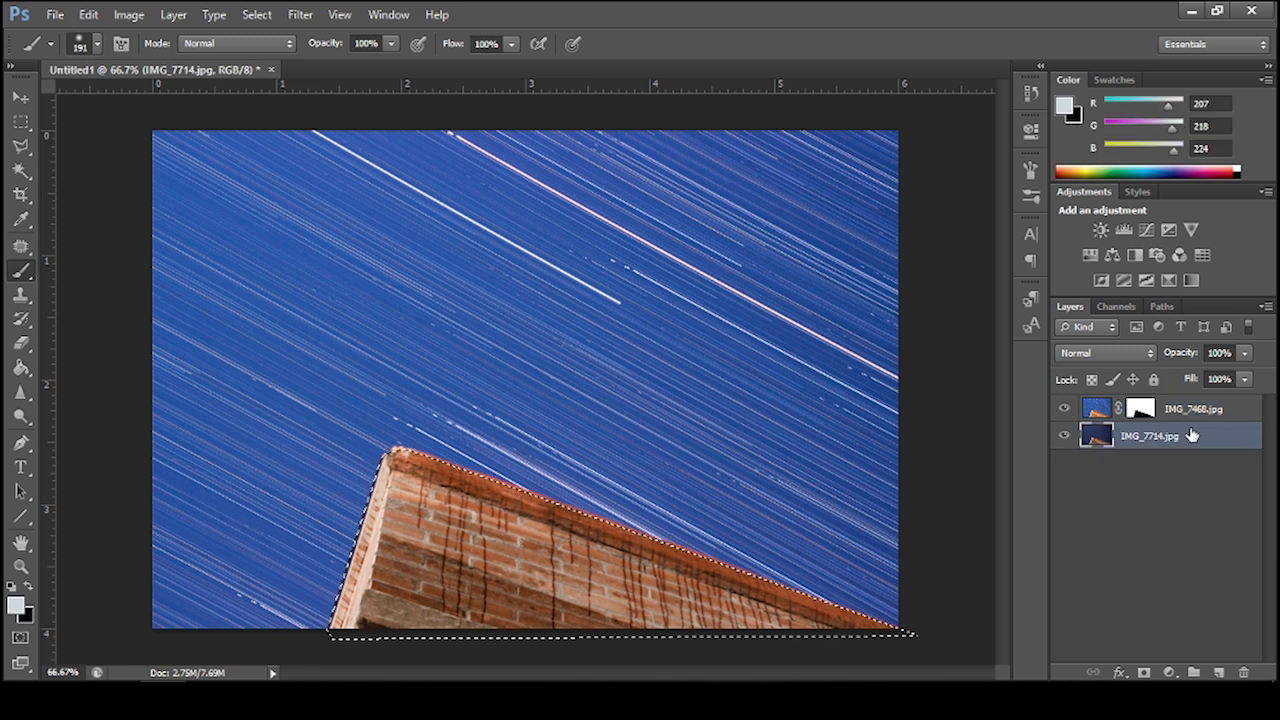
key(ctrl+d)
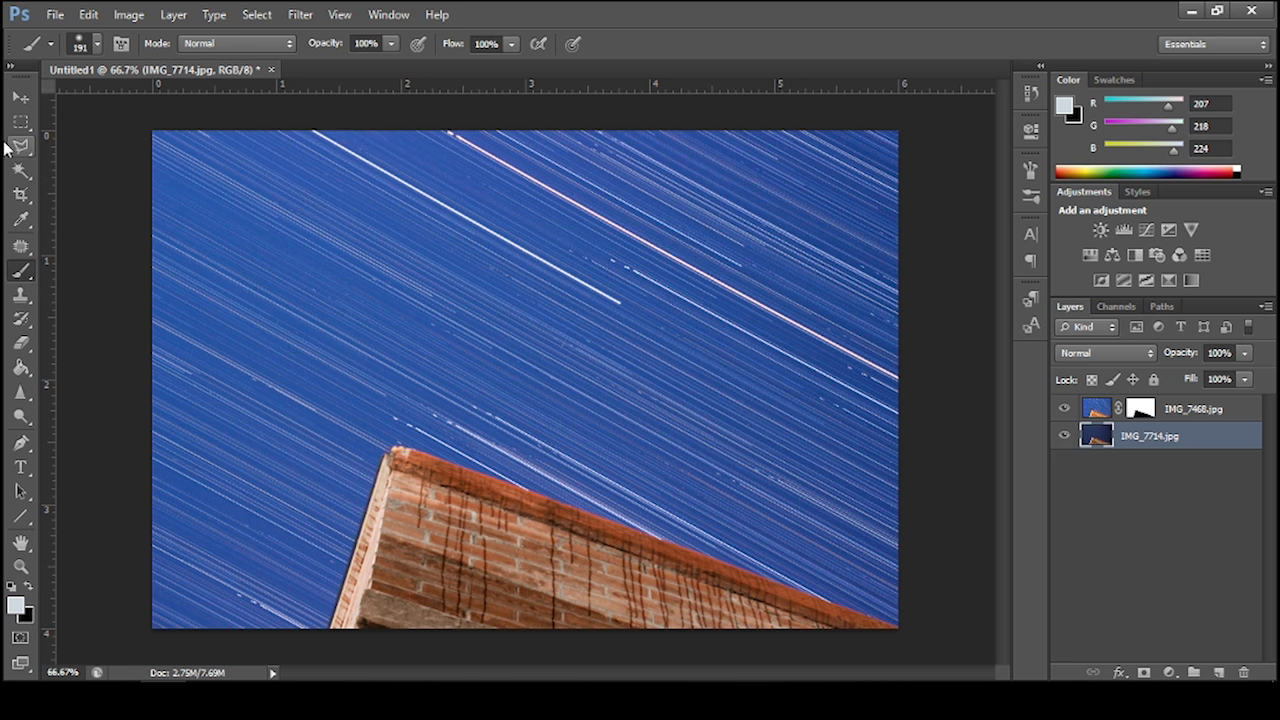
click(20, 100)
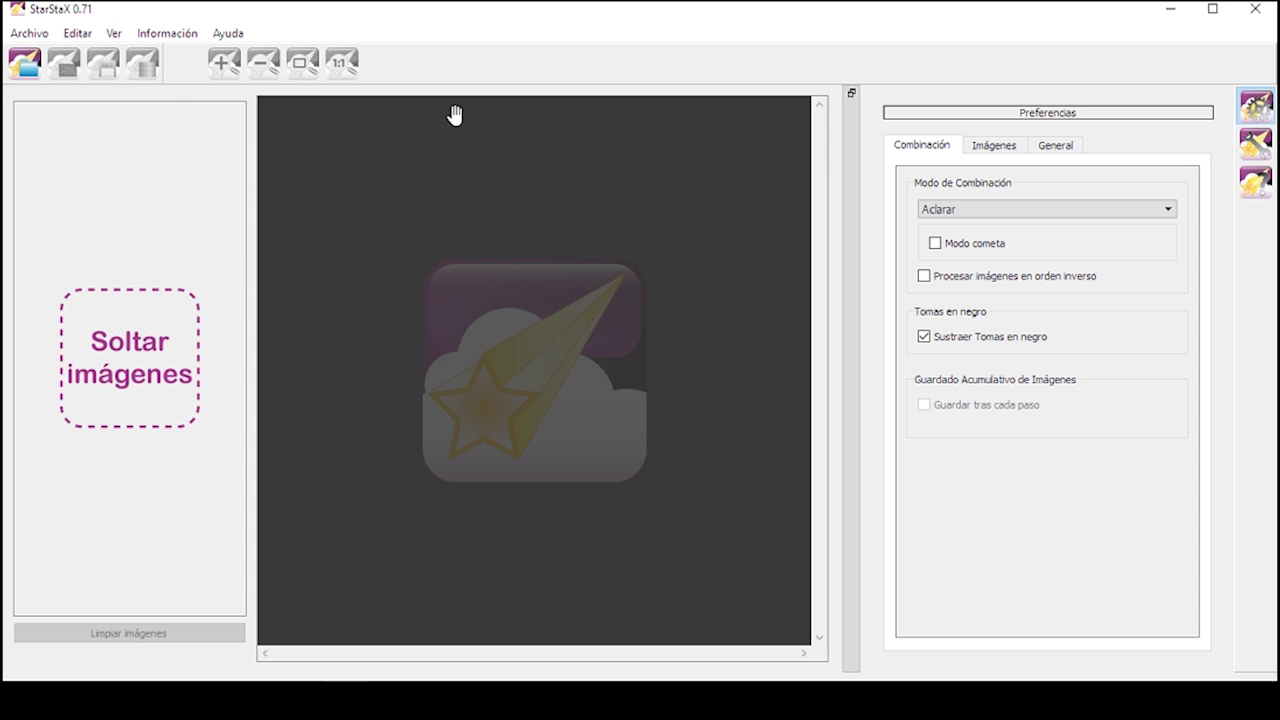
Switch to StarStaX and load all images from the jpg folder as input images
click(26, 64)
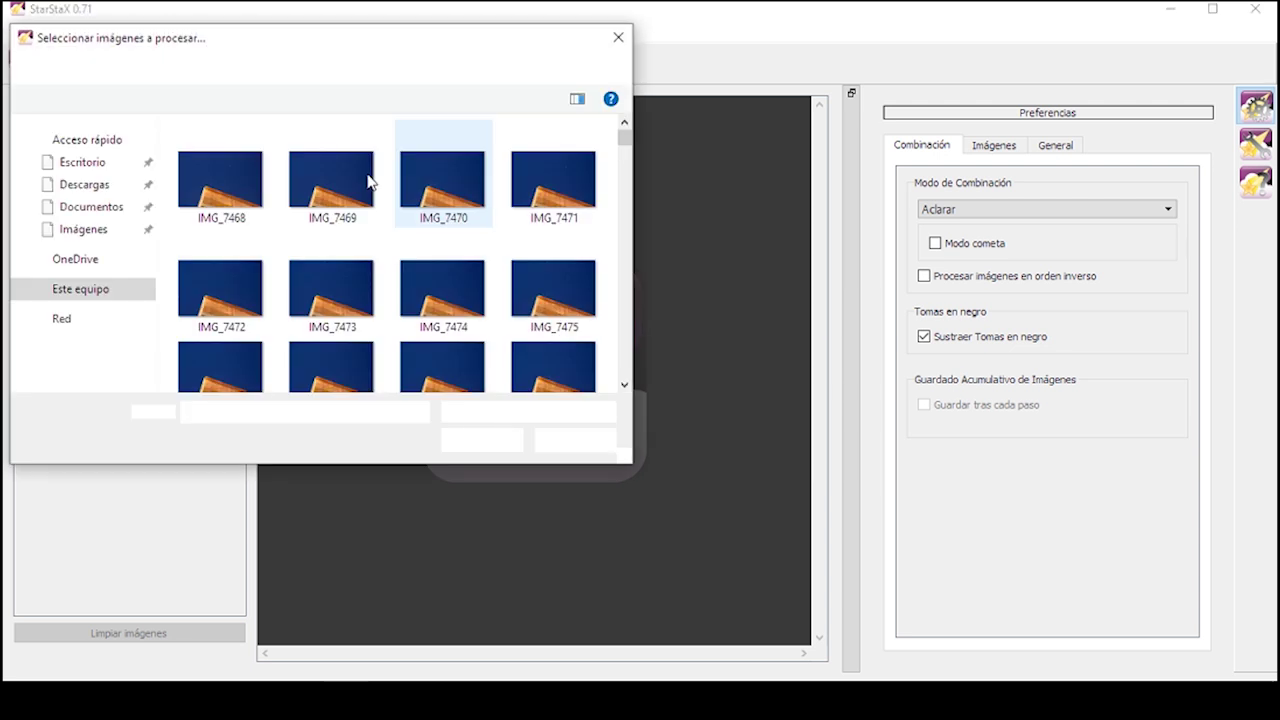
click(262, 183)
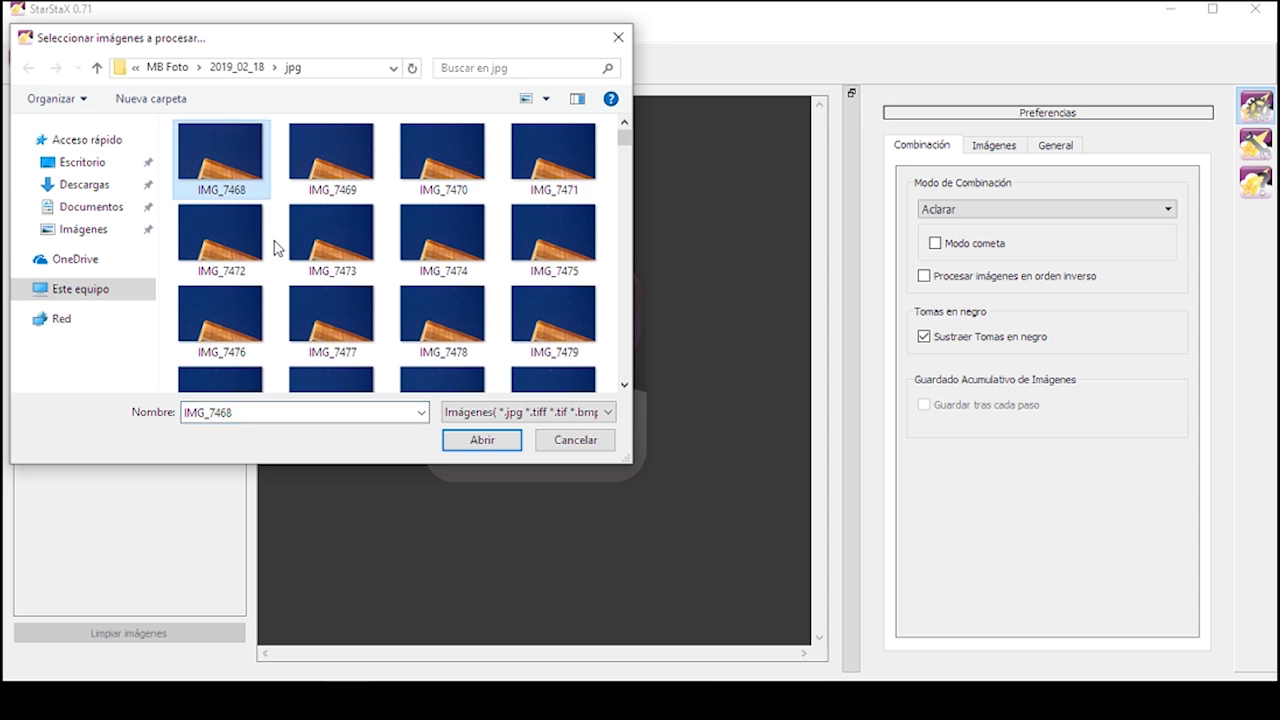
key(ctrl+a)
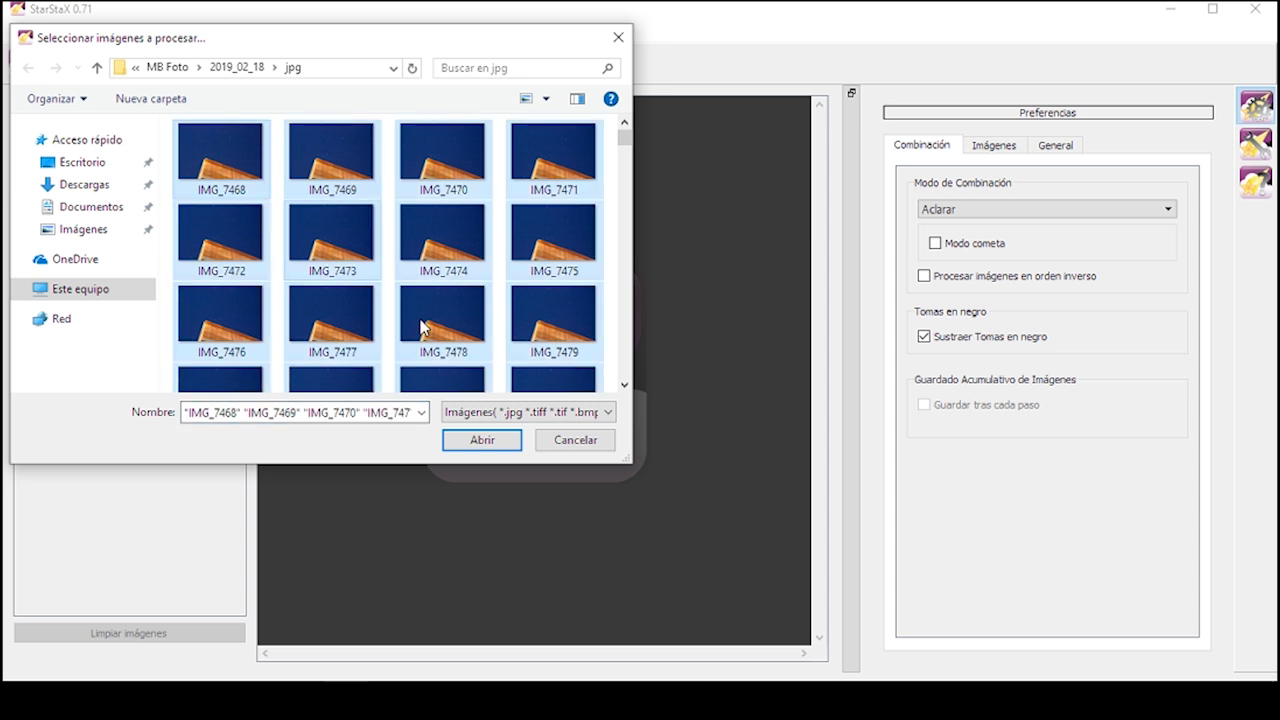
click(486, 440)
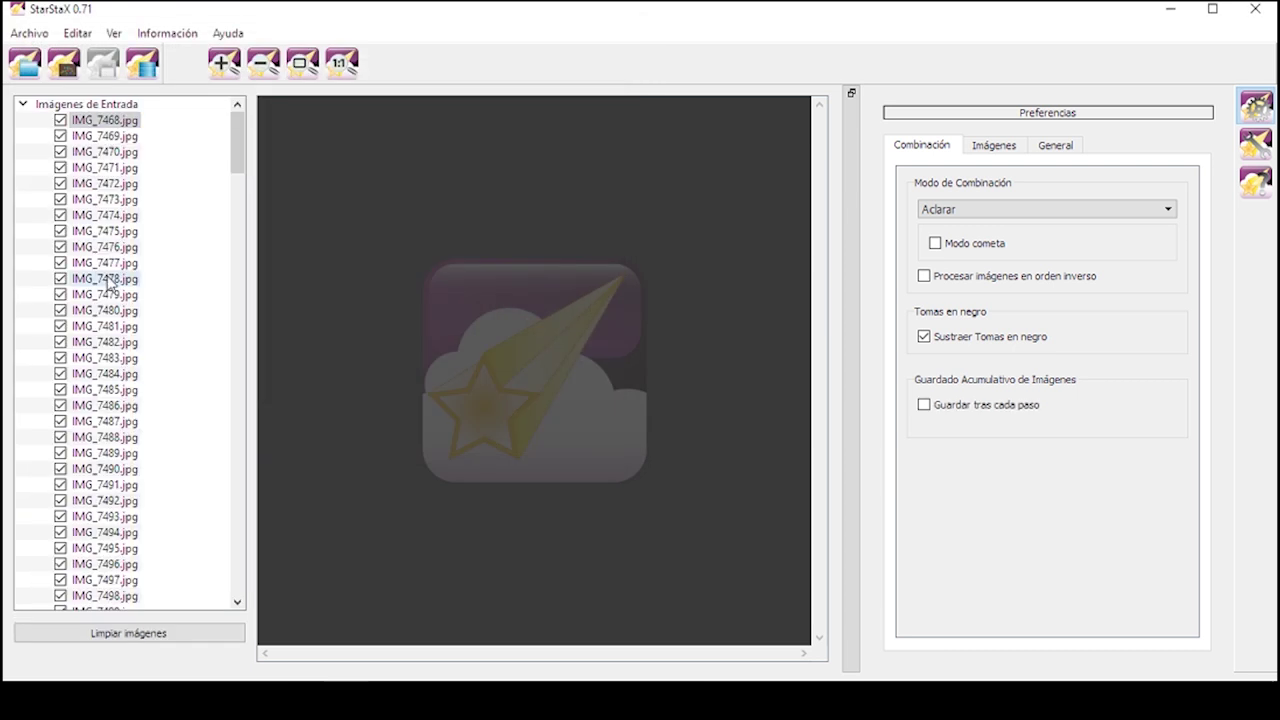
drag(242, 137, 260, 108)
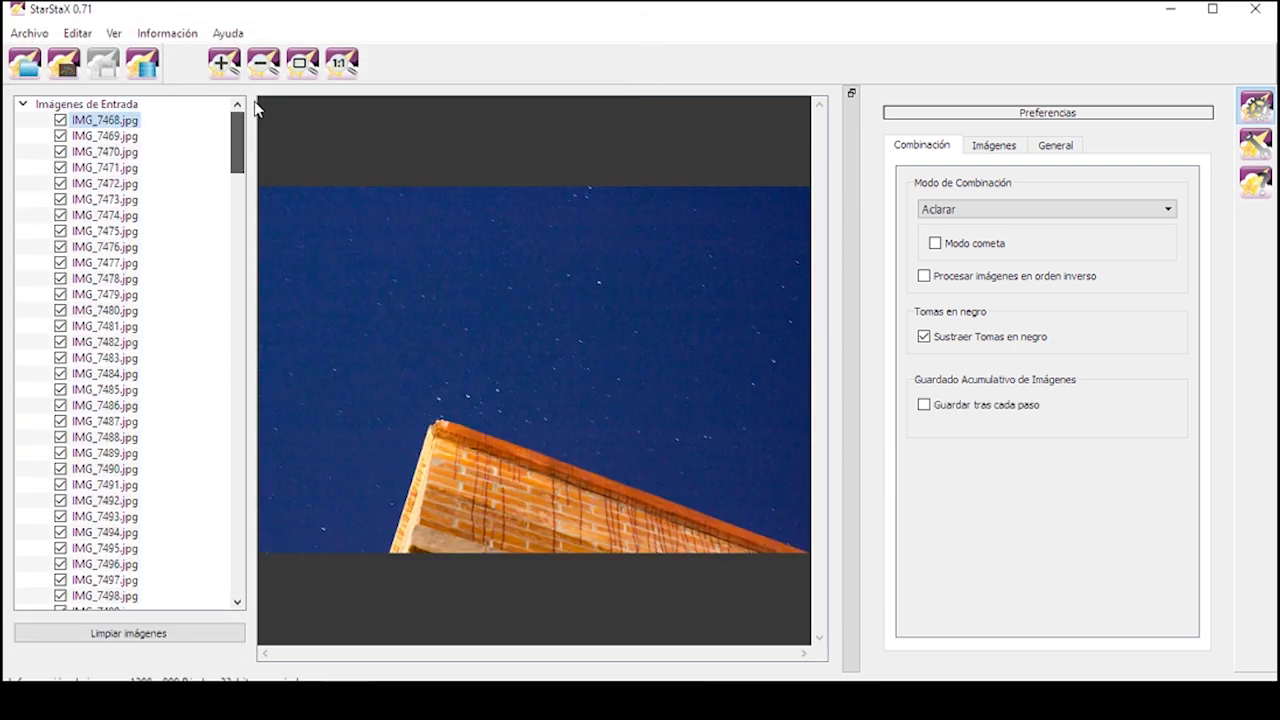
Enable Modo cometa with the trail length set near Trazas Largas, and combine the input images in Aclarar mode
click(936, 243)
drag(1048, 266, 1130, 272)
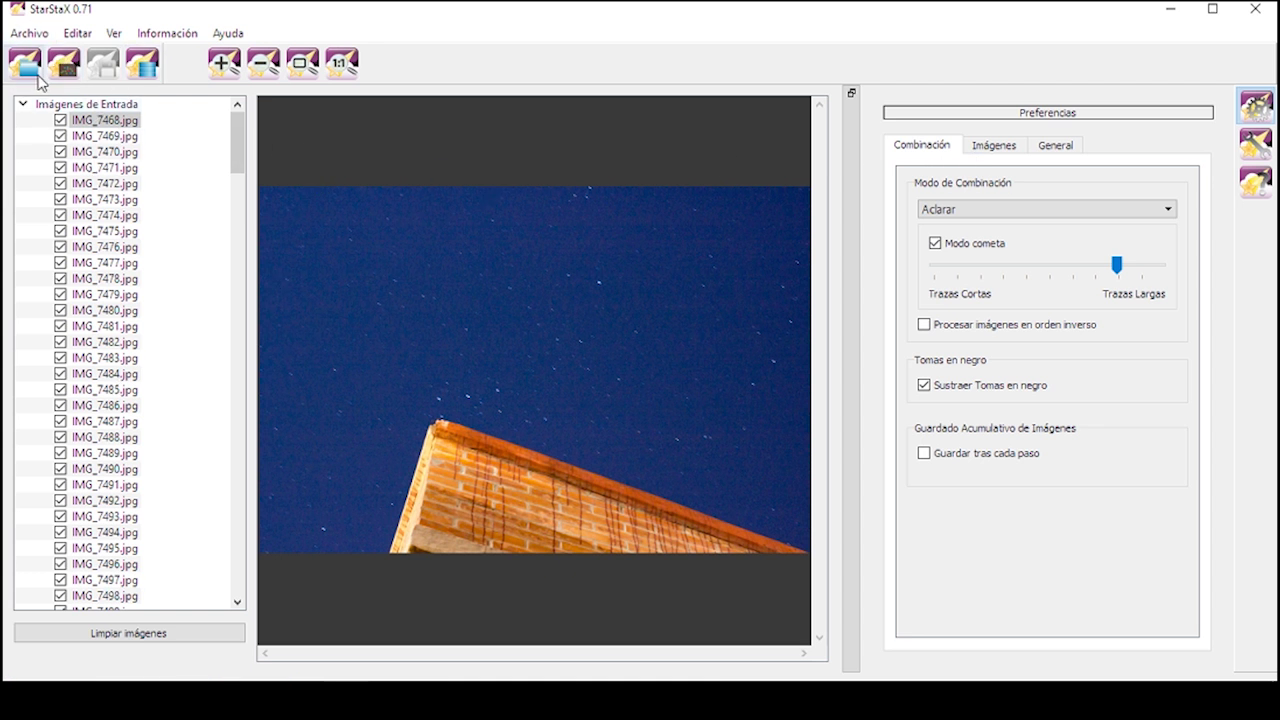
click(155, 80)
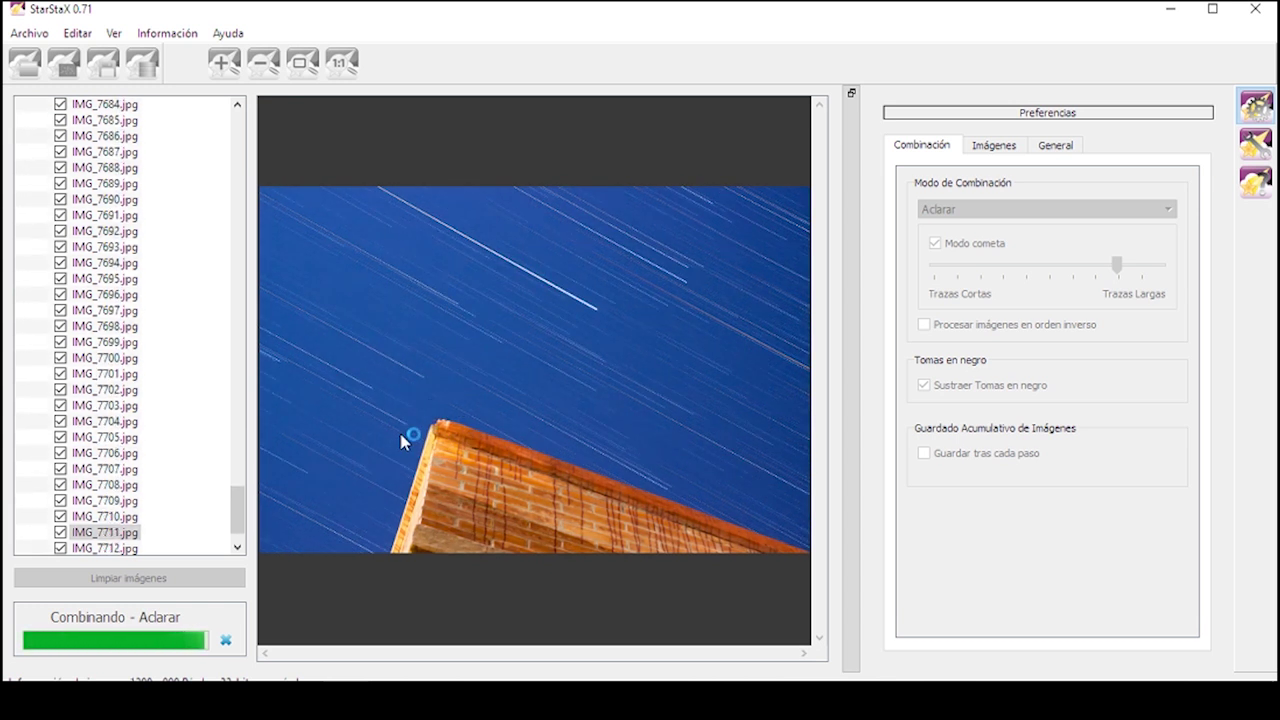
click(741, 395)
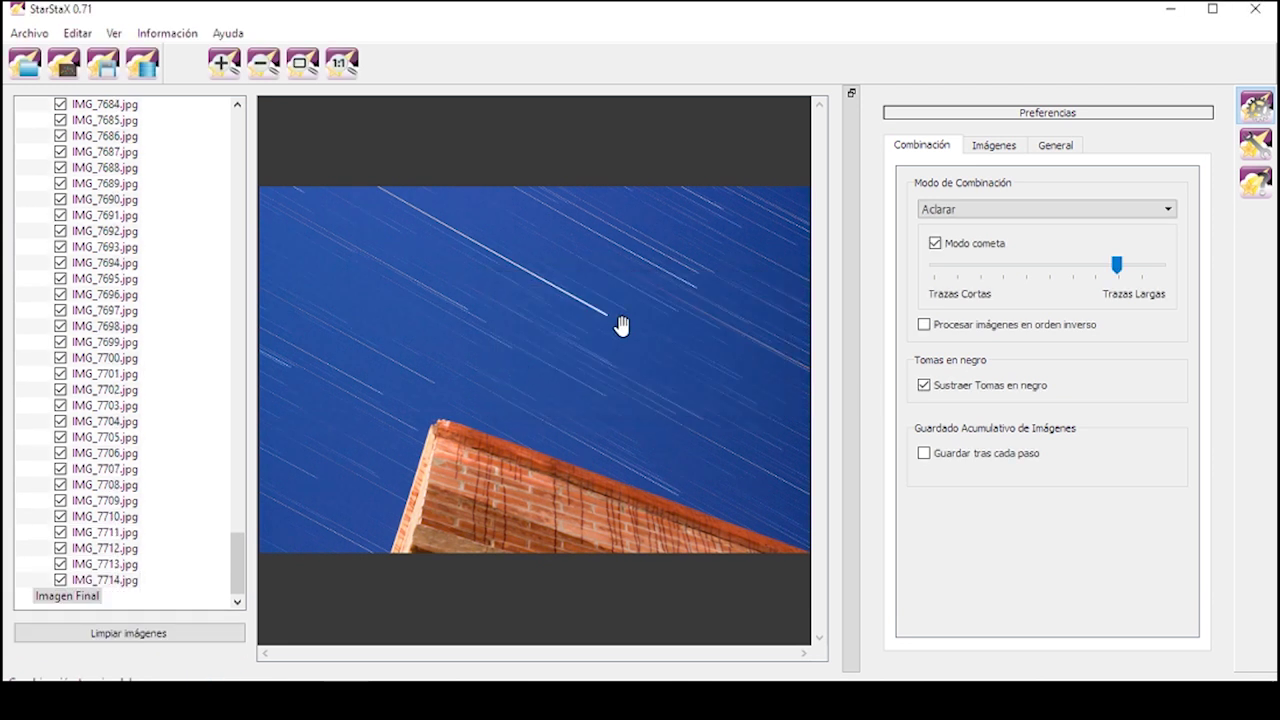